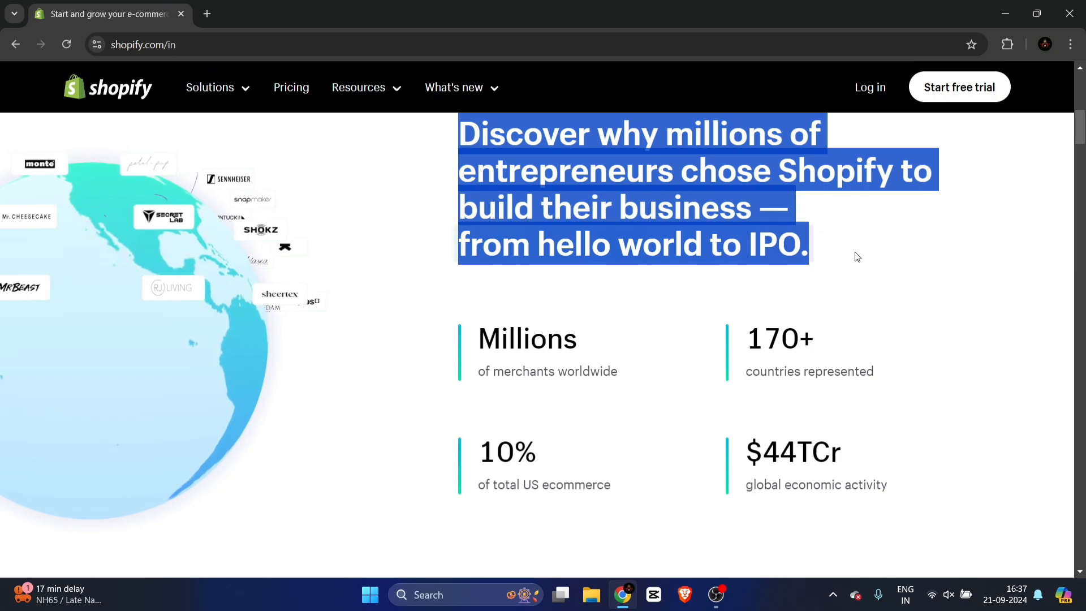
Review the Shopify homepage statistics on merchants, countries, US ecommerce share and global economic activity
left_click(857, 256)
left_click_drag(488, 338, 847, 337)
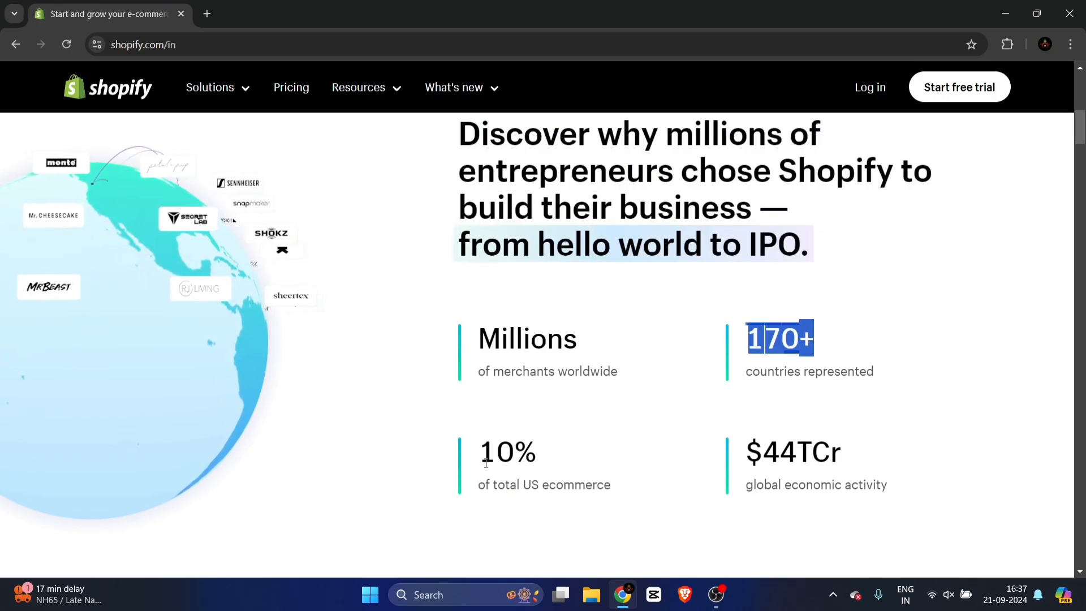
left_click_drag(486, 463, 556, 460)
left_click_drag(746, 452, 871, 451)
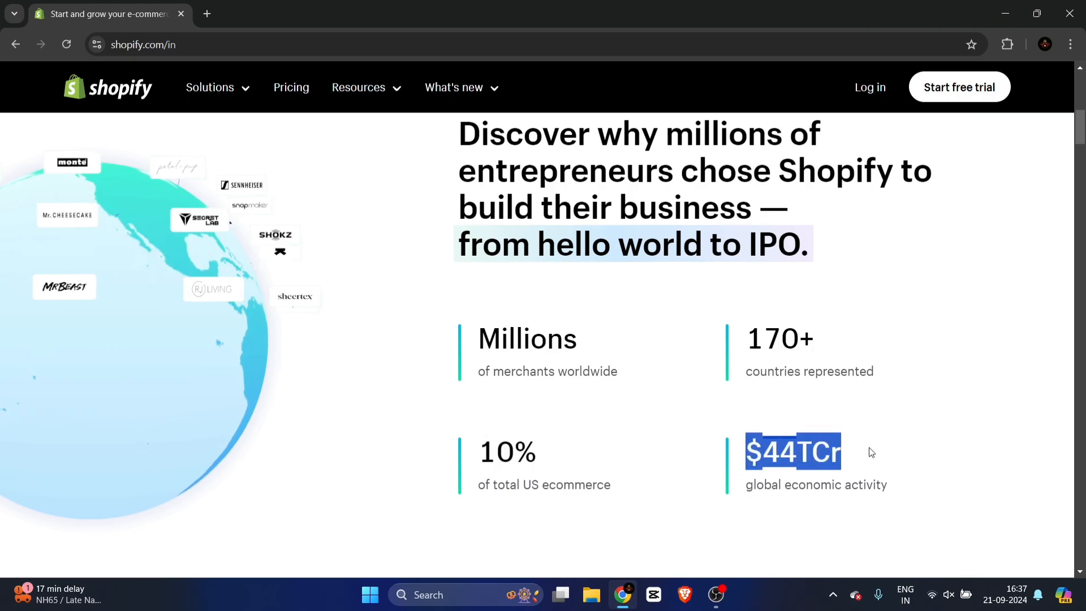
Browse the rest of the Shopify homepage, from the commerce community and storefront sections to the support resources
scroll(888, 436, "down", 5)
left_click(887, 436)
scroll(886, 437, "down", 1)
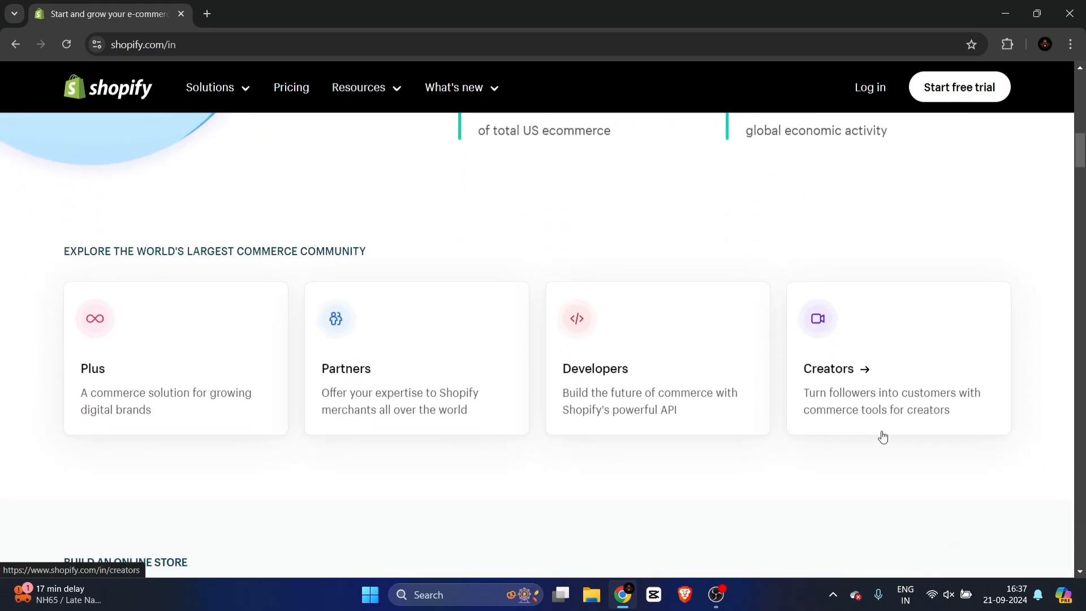
scroll(884, 437, "down", 6)
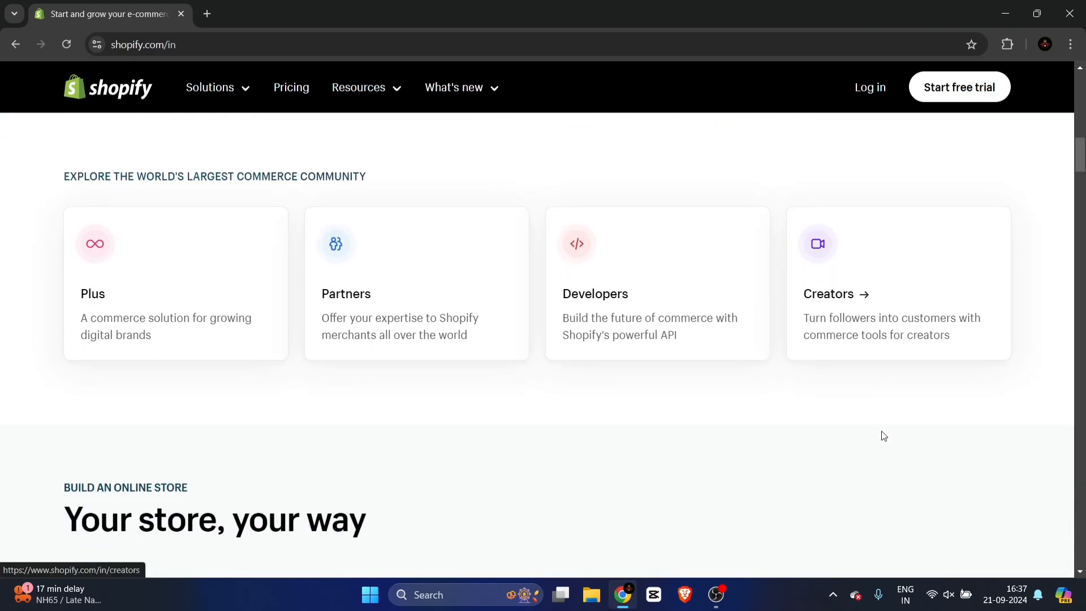
scroll(884, 435, "down", 7)
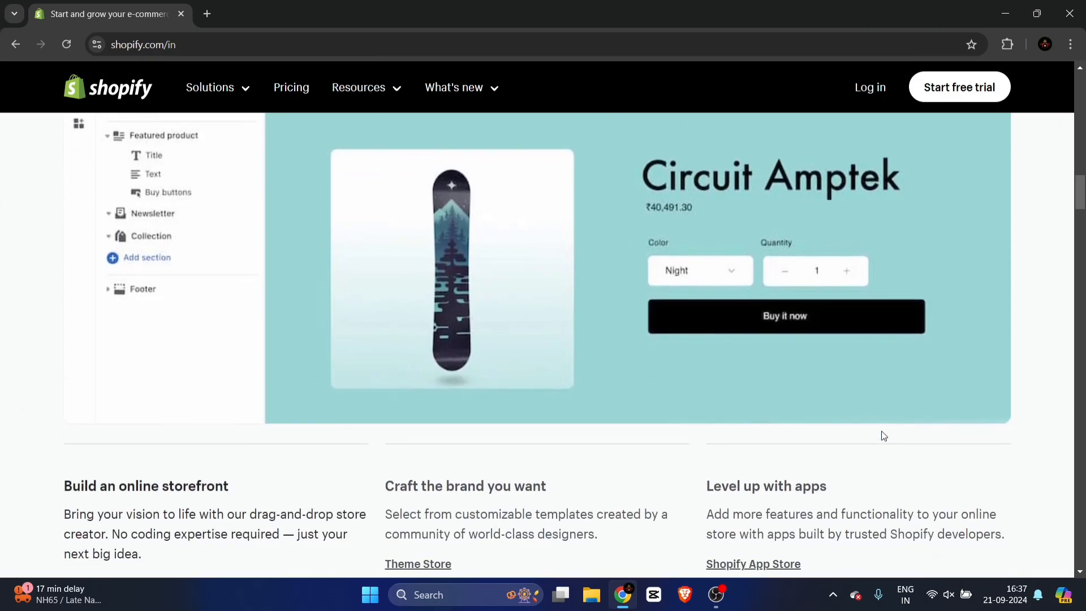
scroll(884, 436, "down", 1)
scroll(883, 436, "down", 12)
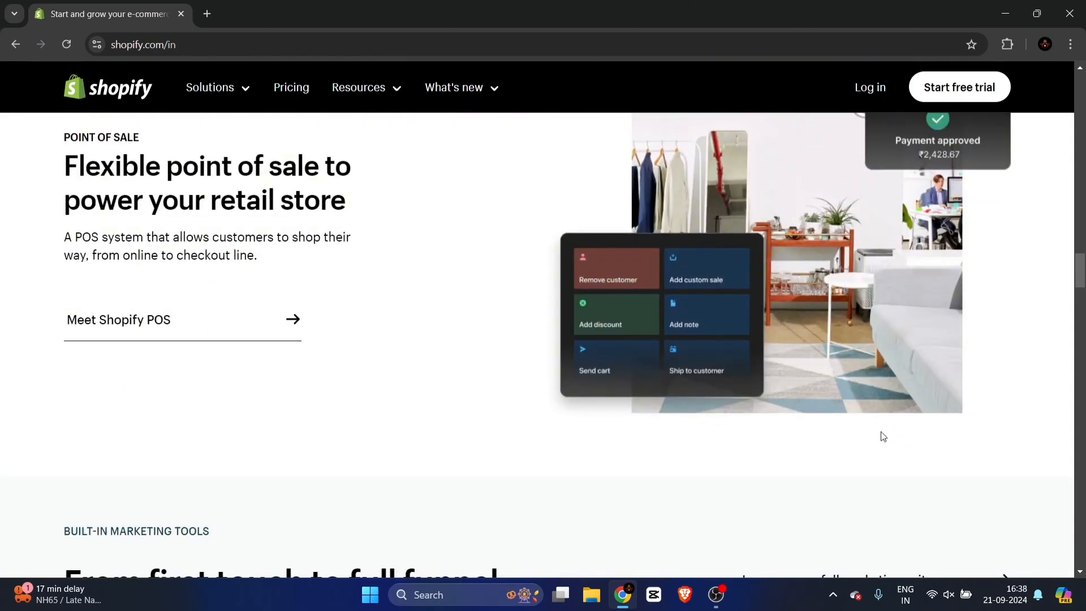
scroll(883, 437, "down", 6)
scroll(883, 436, "down", 11)
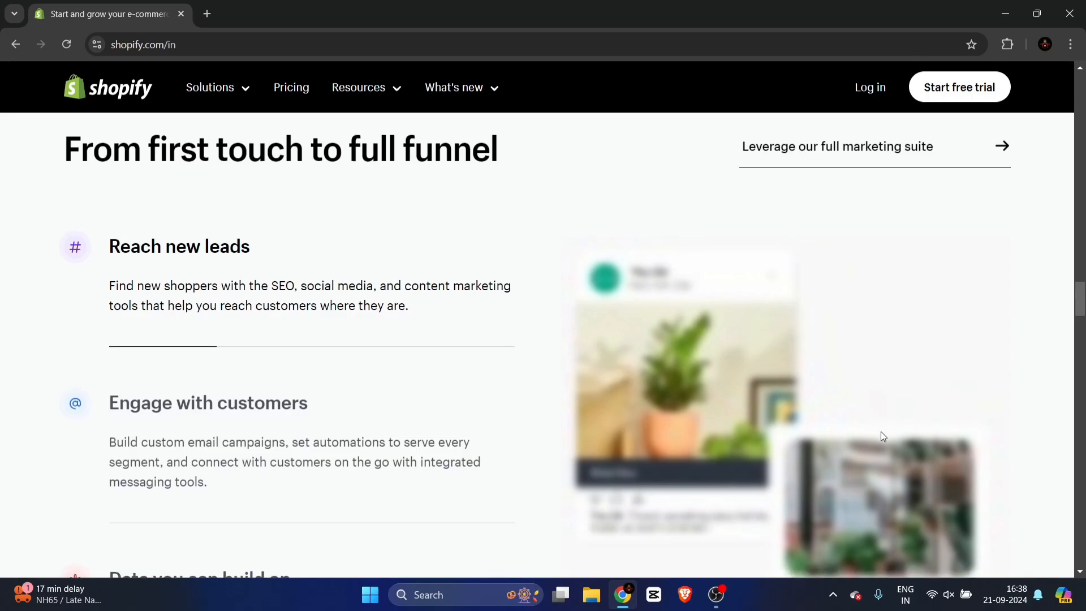
scroll(882, 436, "down", 20)
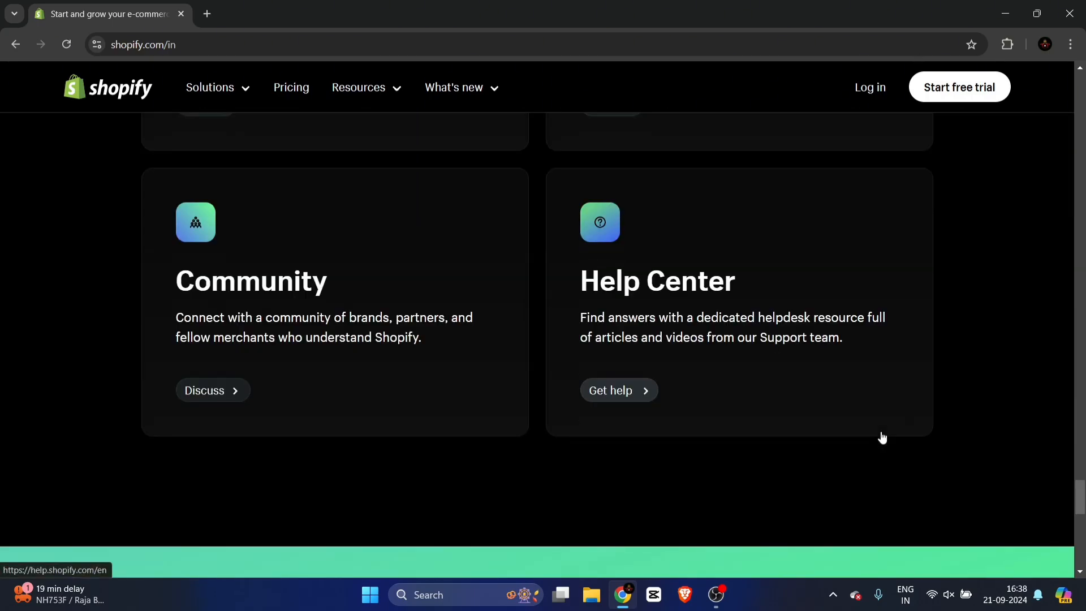
Go from the Shopify homepage to the admin of My Store
scroll(881, 438, "up", 8)
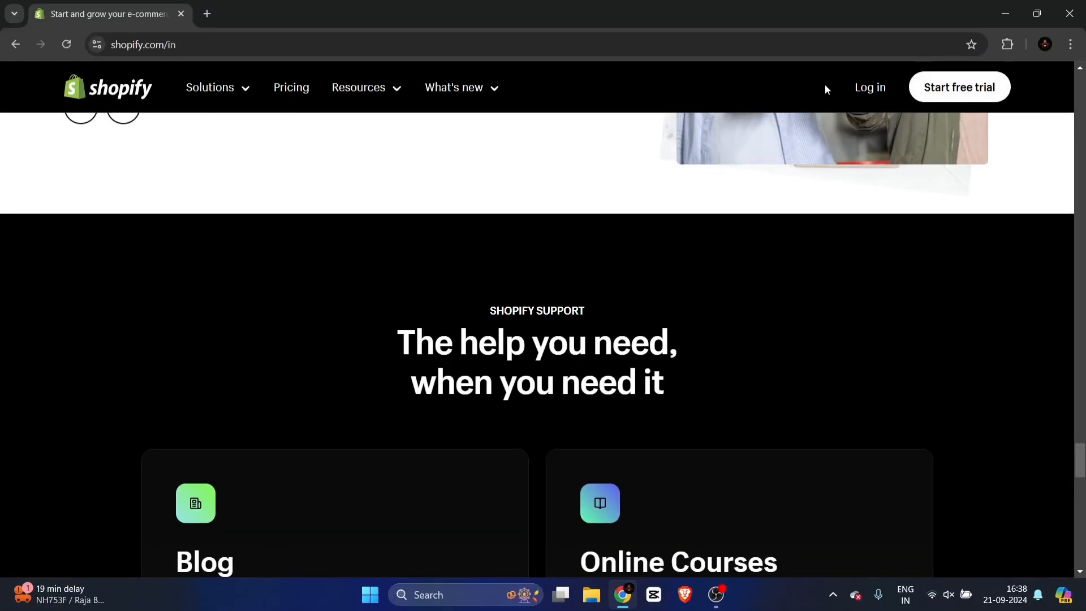
left_click(722, 171)
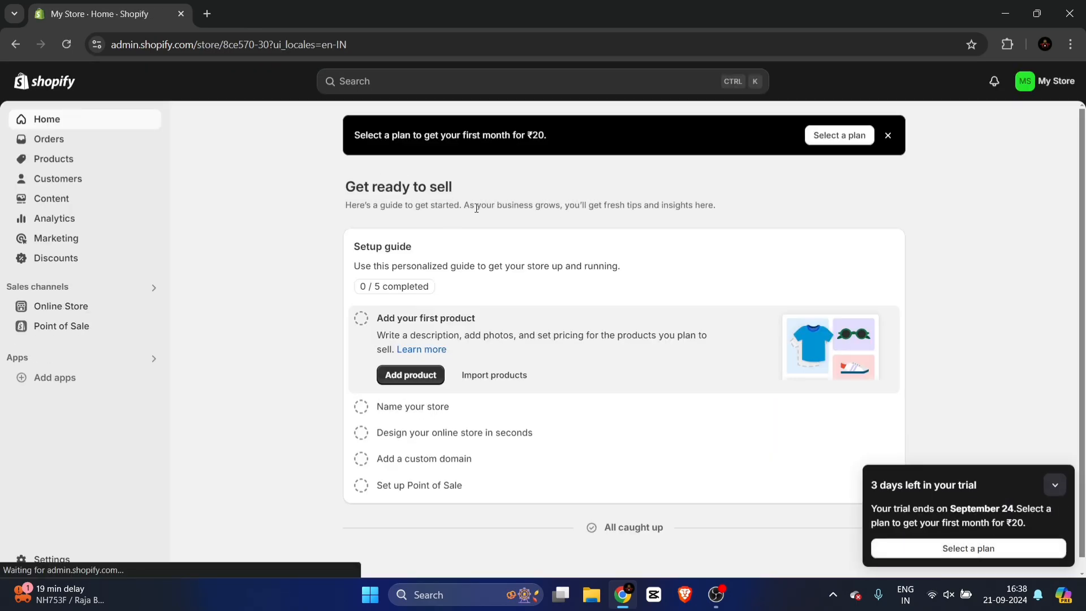
Look through the store admin's Orders, Products, Customers, Content and Analytics sections
left_click(66, 139)
left_click(85, 203)
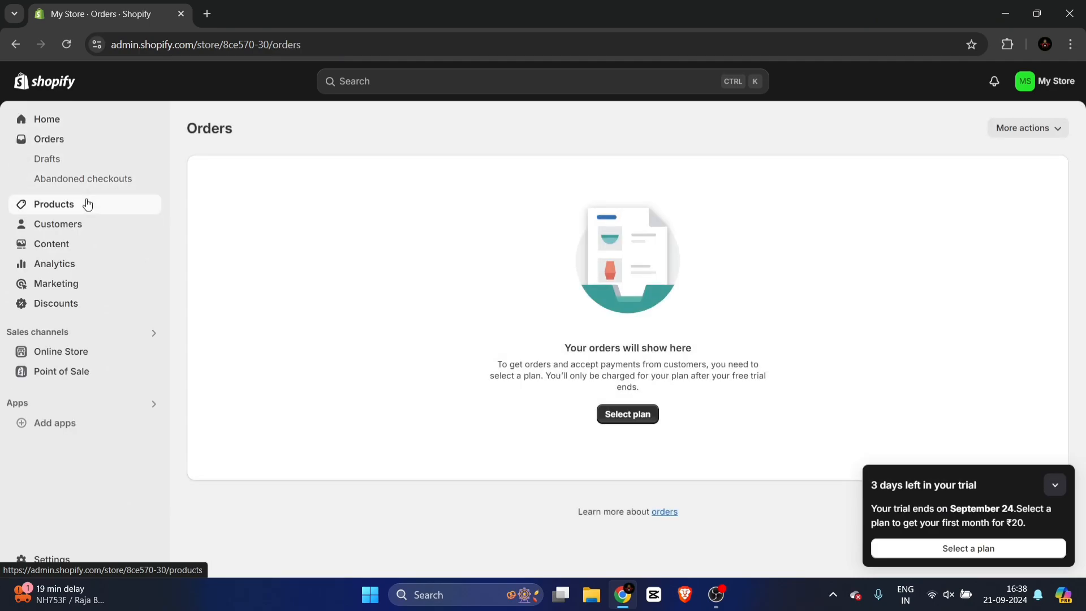
left_click(76, 285)
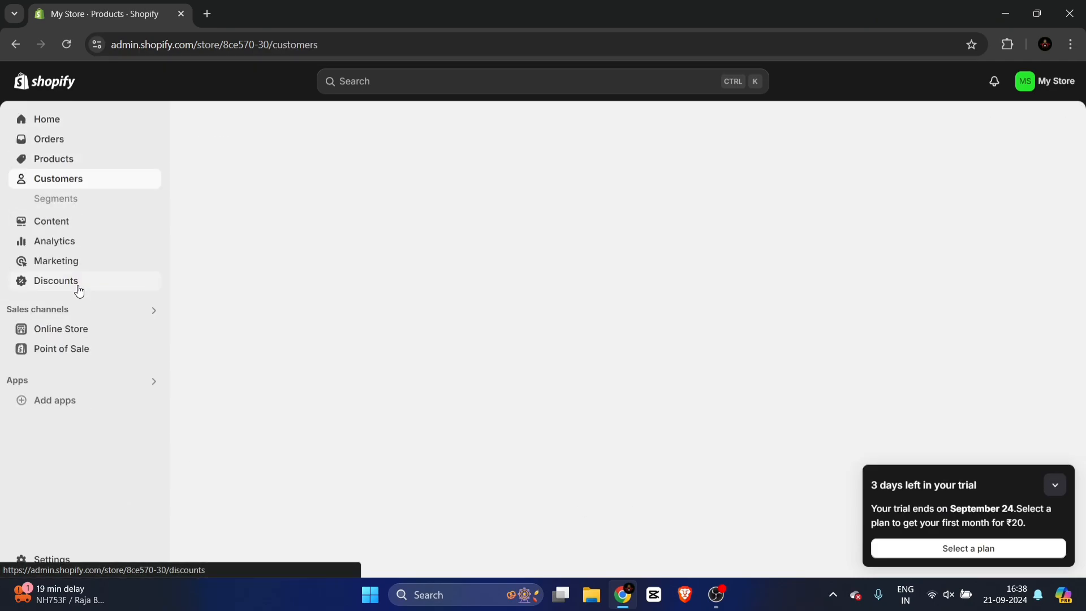
left_click(111, 228)
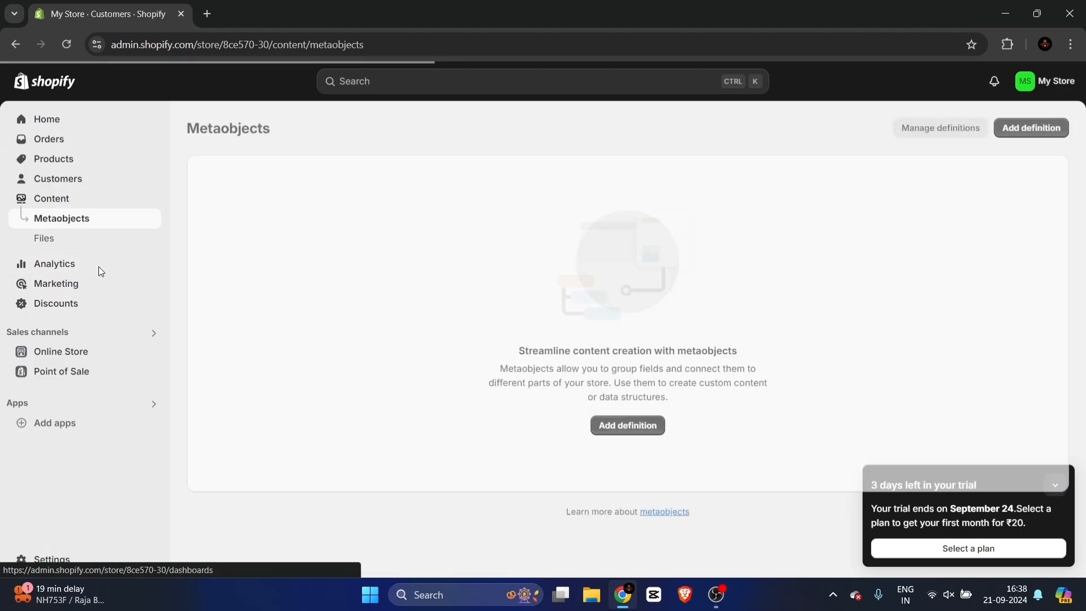
left_click(99, 271)
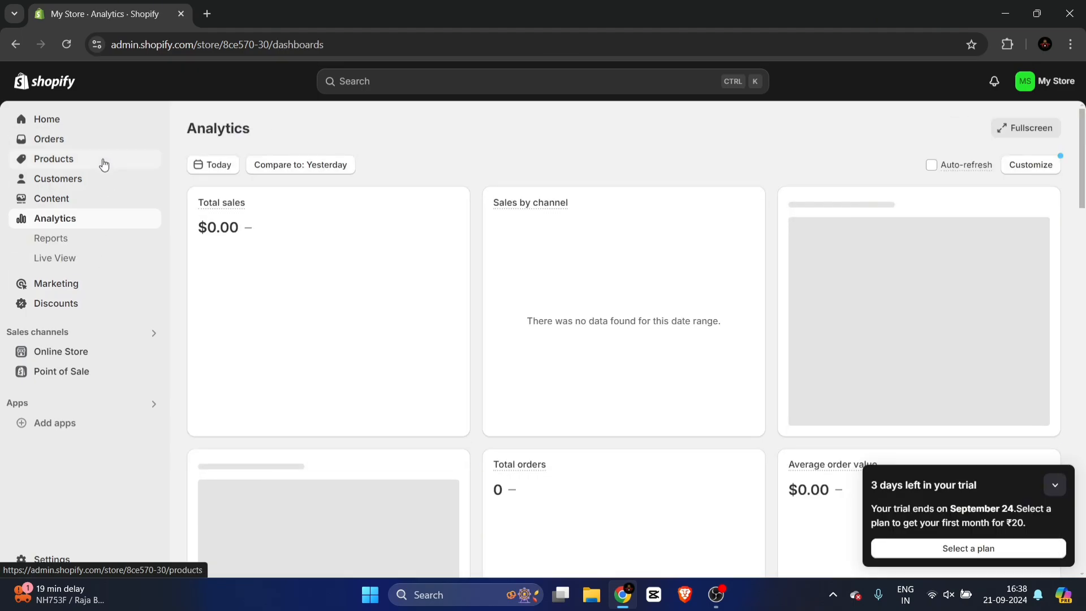
Start creating a new collection among the store's product collections
left_click(102, 170)
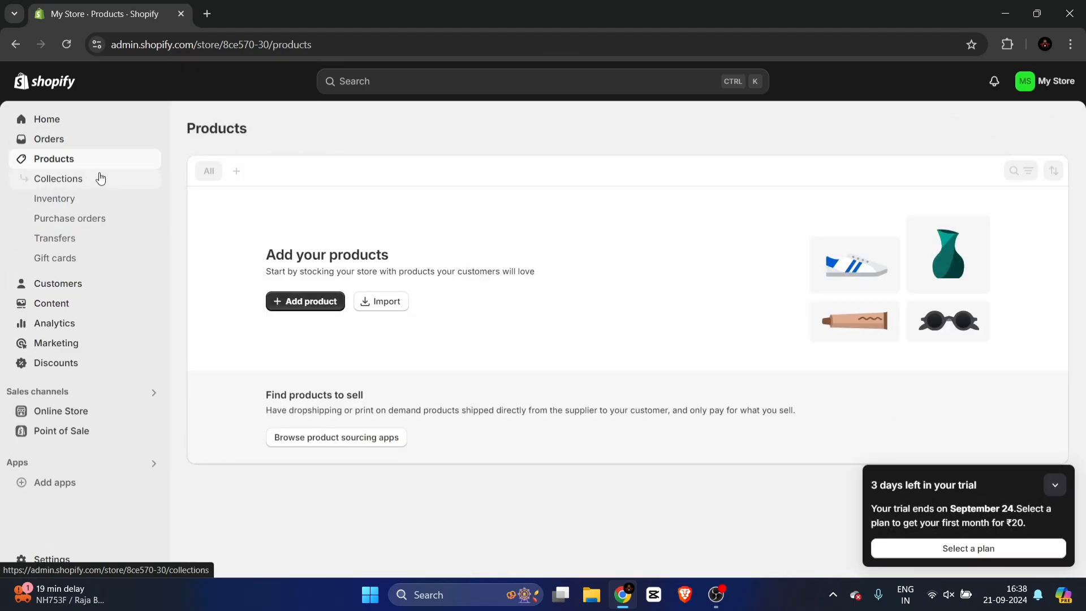
left_click(98, 184)
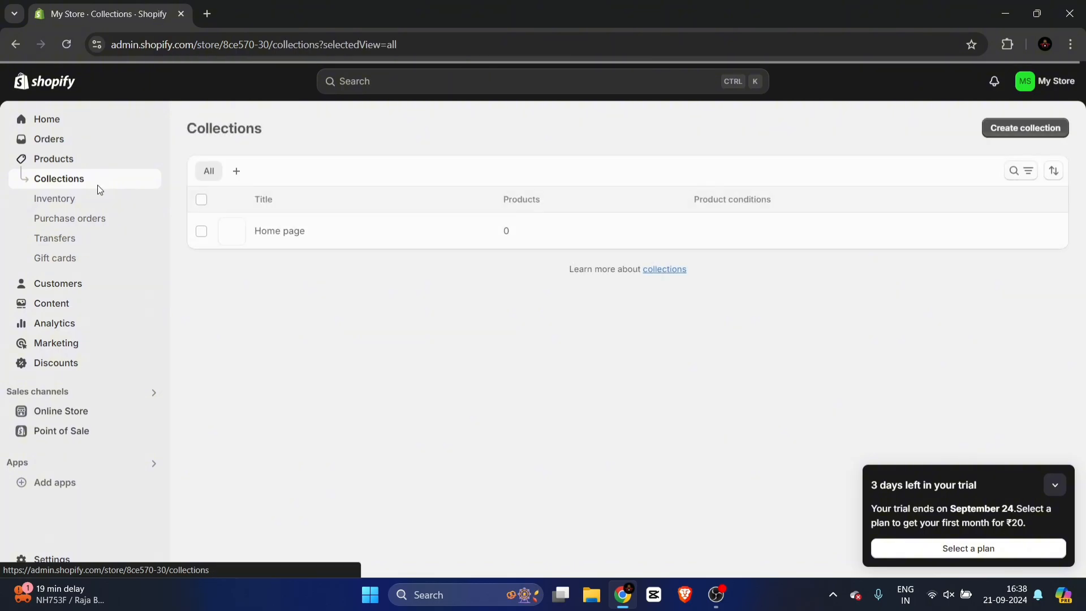
left_click(1044, 131)
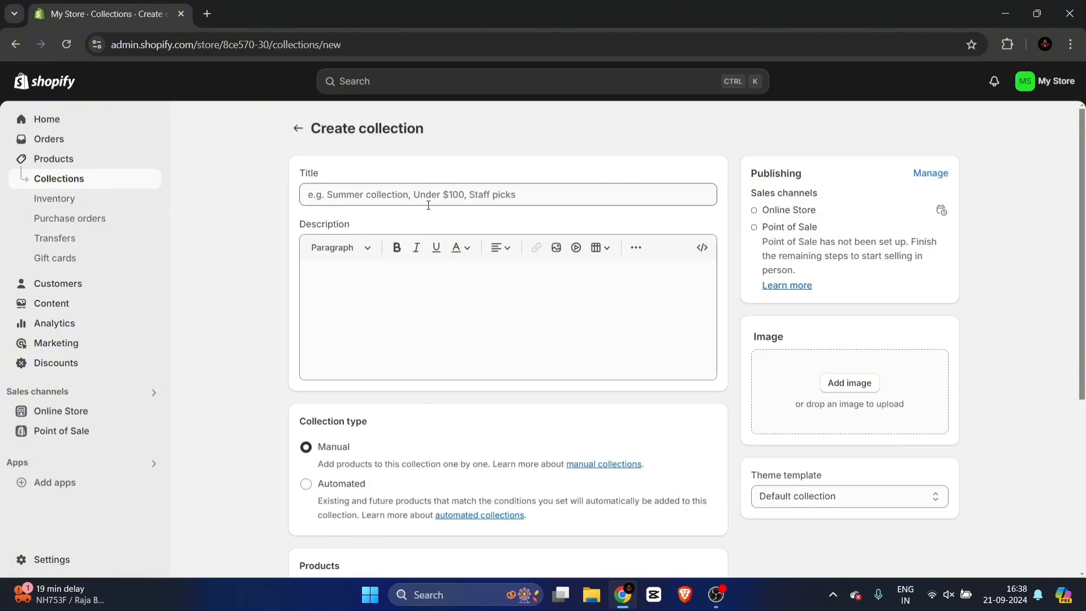
Title the new collection "Trending Products" and enter "Anything" as its description
left_click(441, 196)
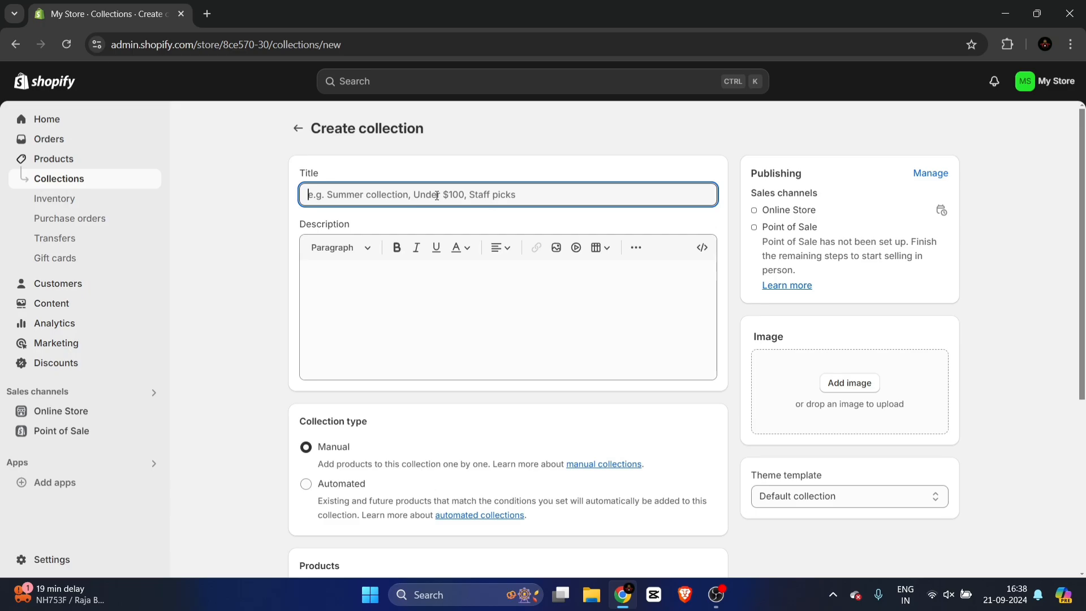
type("Trending Products")
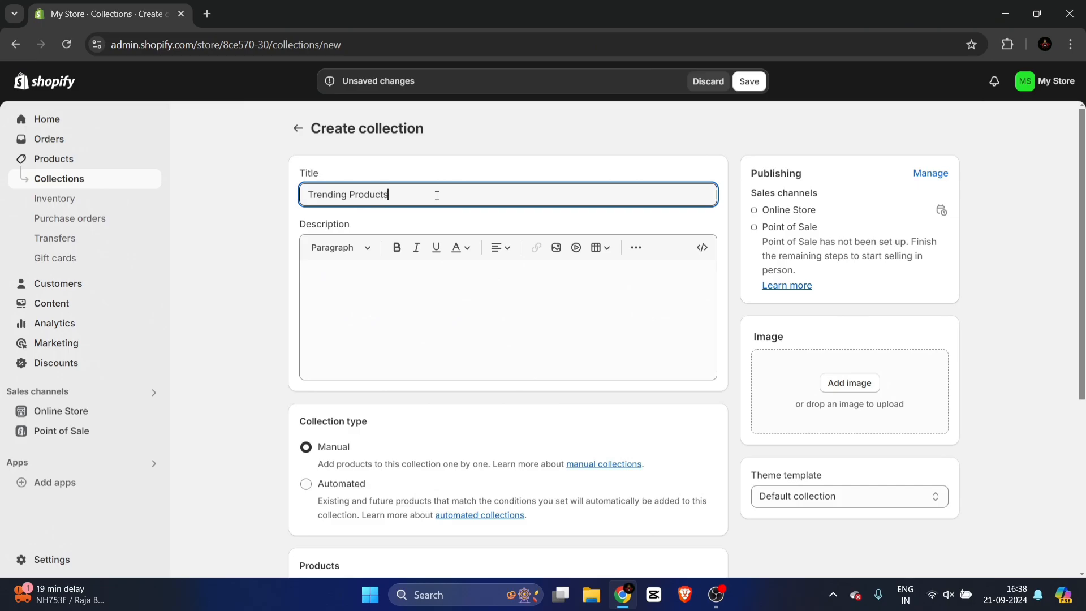
left_click(482, 319)
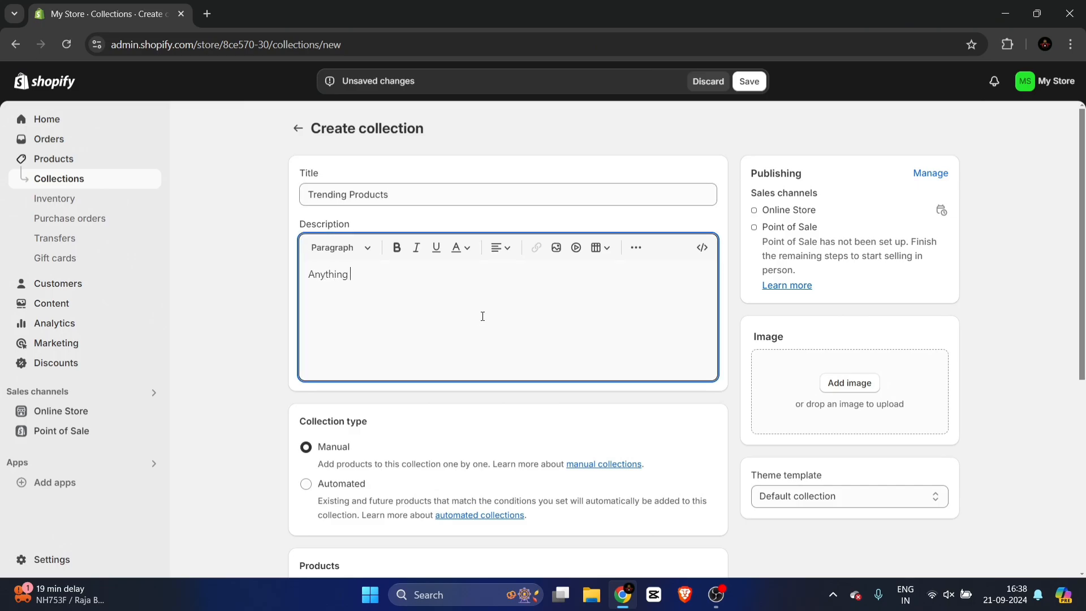
scroll(483, 316, "down", 2)
scroll(461, 372, "down", 1)
scroll(849, 255, "up", 1)
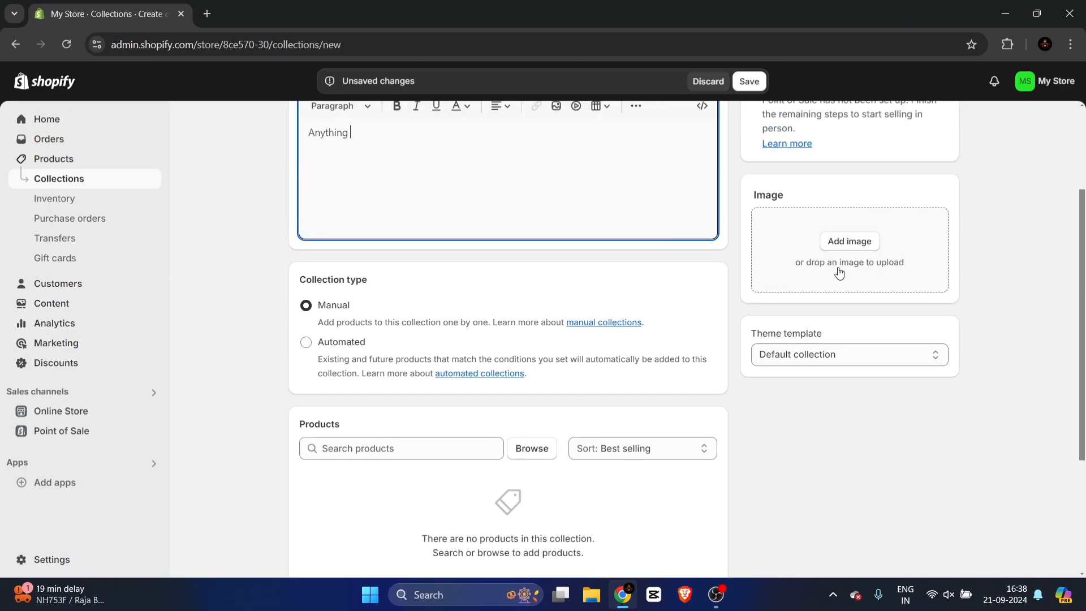
left_click(852, 244)
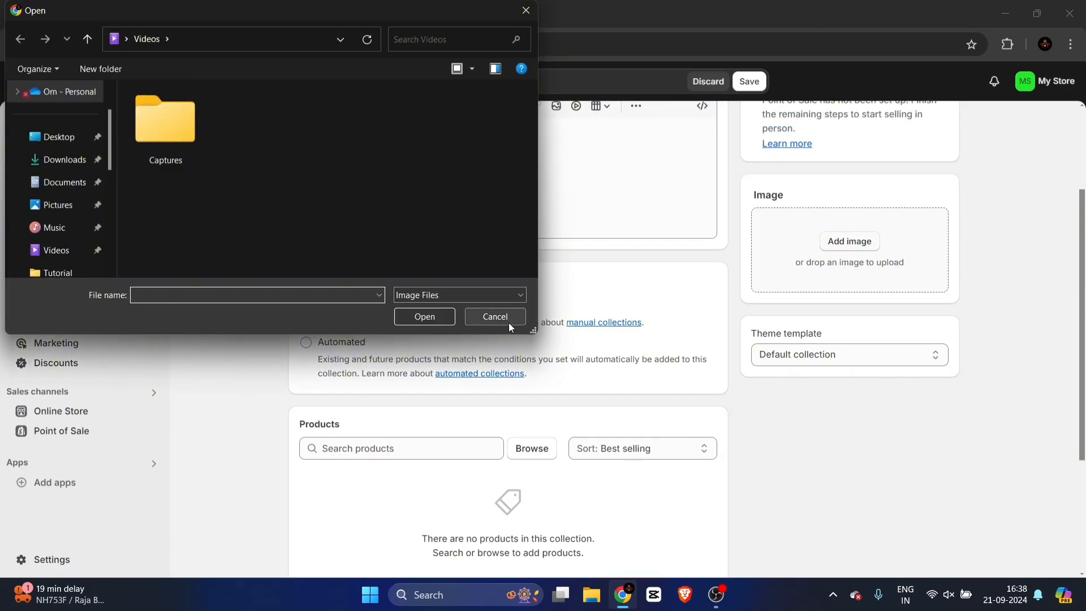
left_click(490, 317)
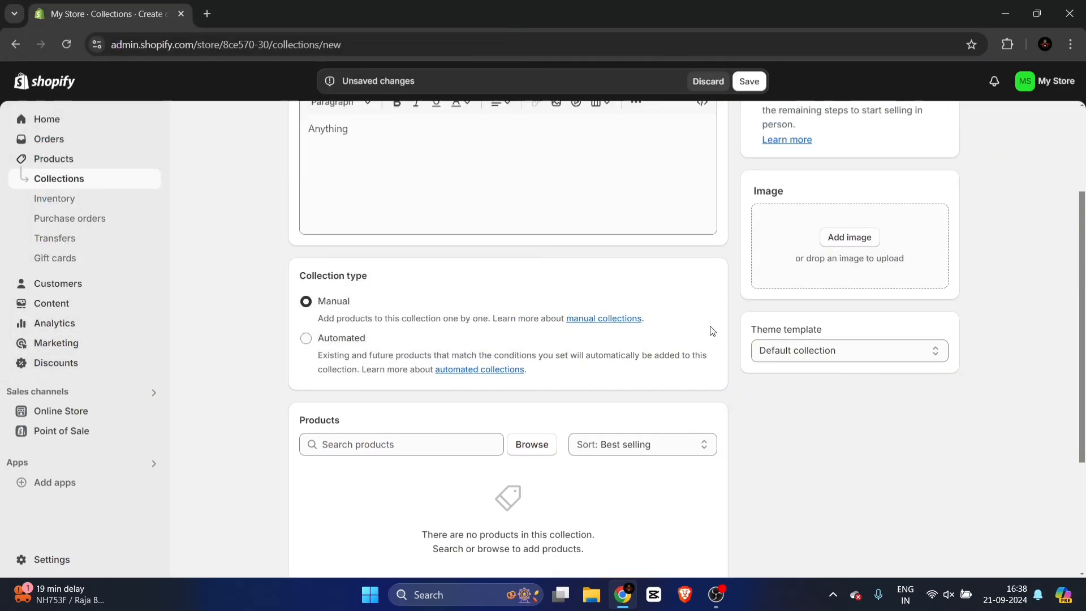
Check the remaining settings of the Trending Products collection and save it
scroll(668, 342, "down", 3)
scroll(711, 371, "up", 1)
scroll(711, 371, "down", 1)
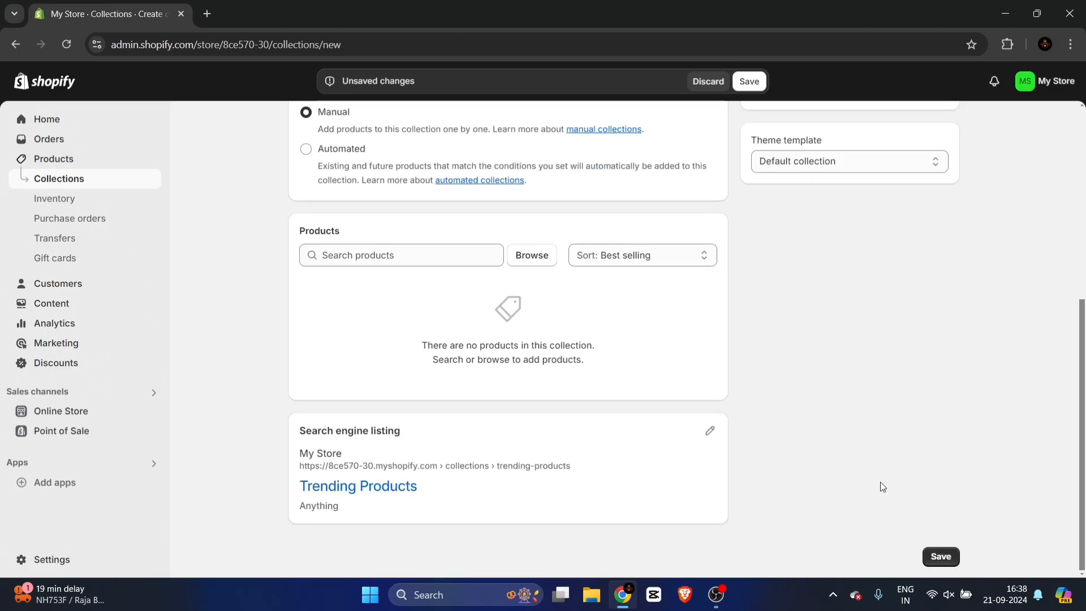
left_click(941, 560)
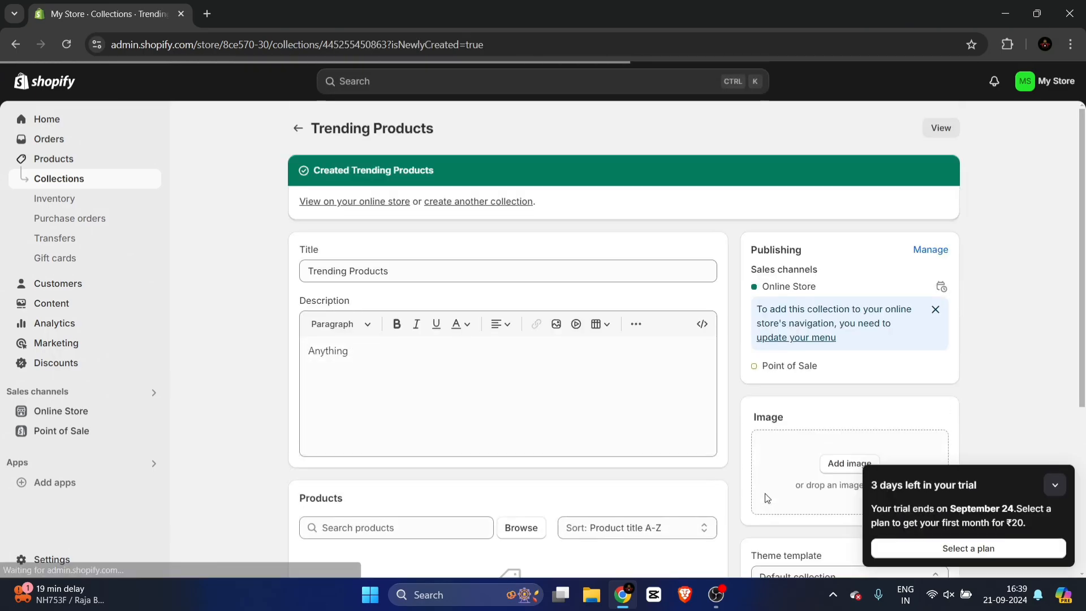
Open the Trendsi supplier website in a new browser tab
left_click(207, 15)
type("tr")
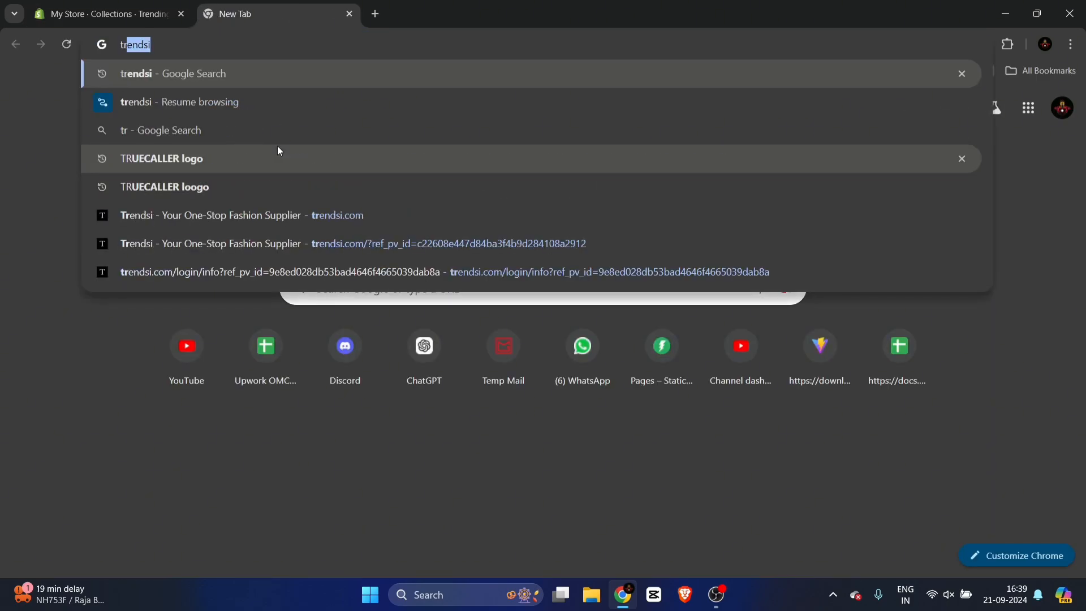
key("Return")
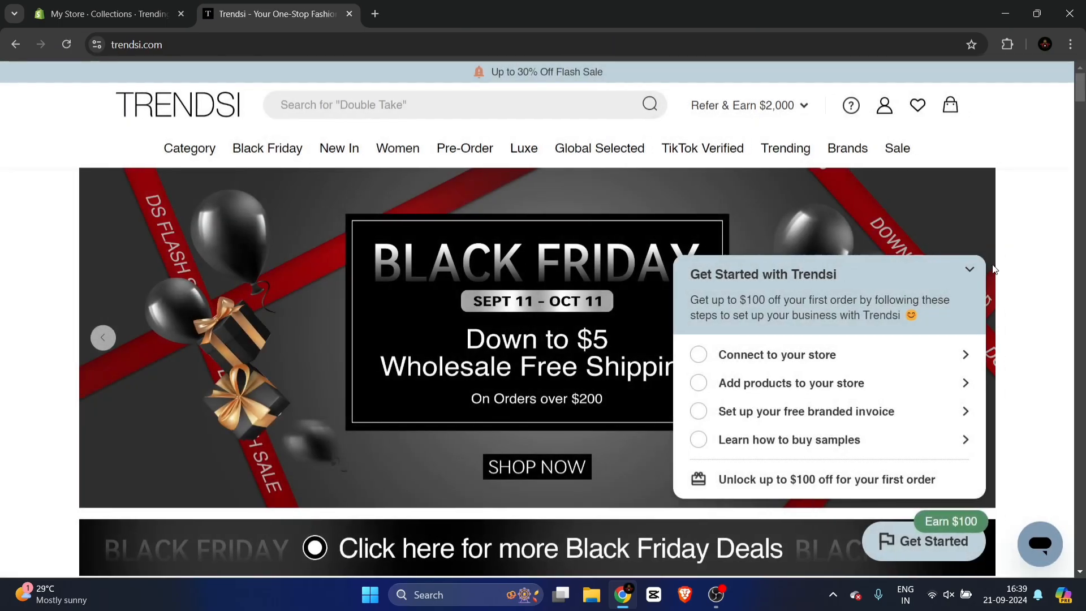
Collapse the Get Started with Trendsi checklist and browse the homepage's promotions, clothing categories and product listings
left_click(977, 275)
scroll(962, 278, "down", 6)
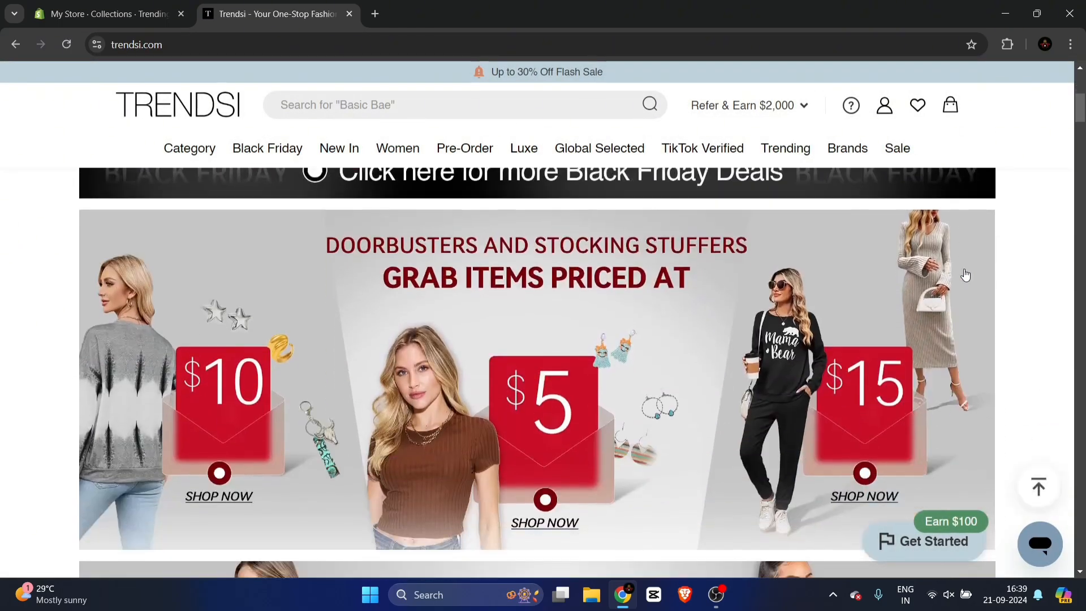
scroll(944, 277, "down", 15)
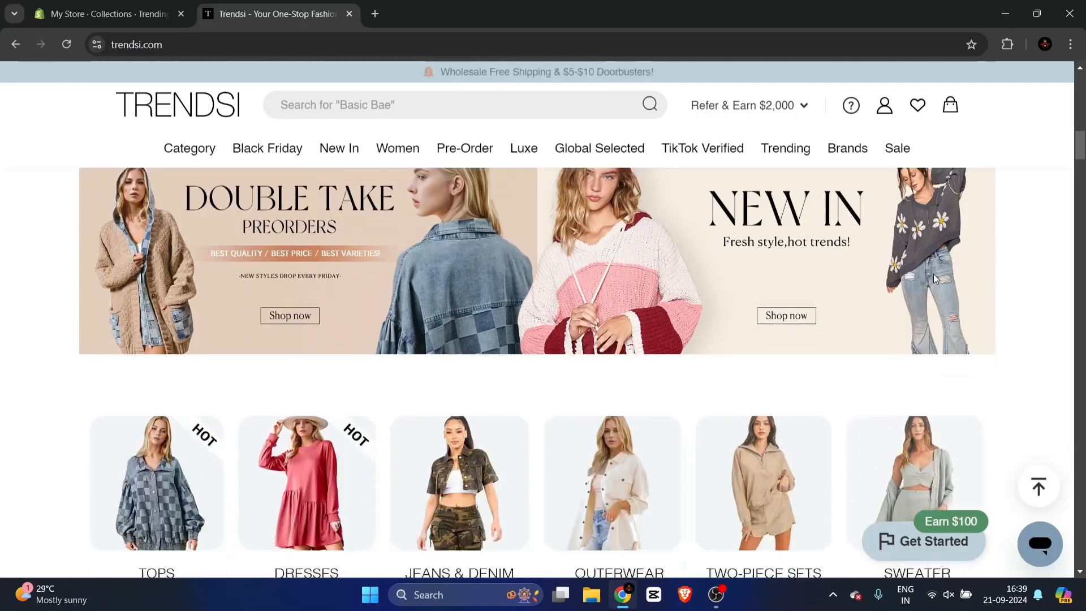
scroll(934, 279, "down", 15)
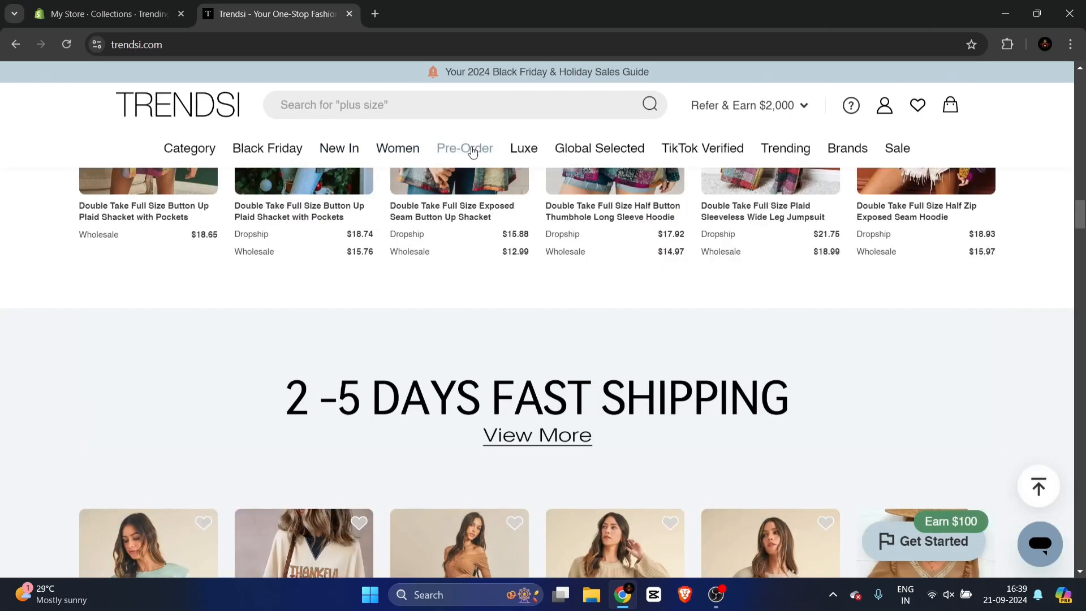
Look through Trendsi's navigation menus, examining the Tops, Dresses and Jumpsuits & Rompers categories
mouse_move(536, 155)
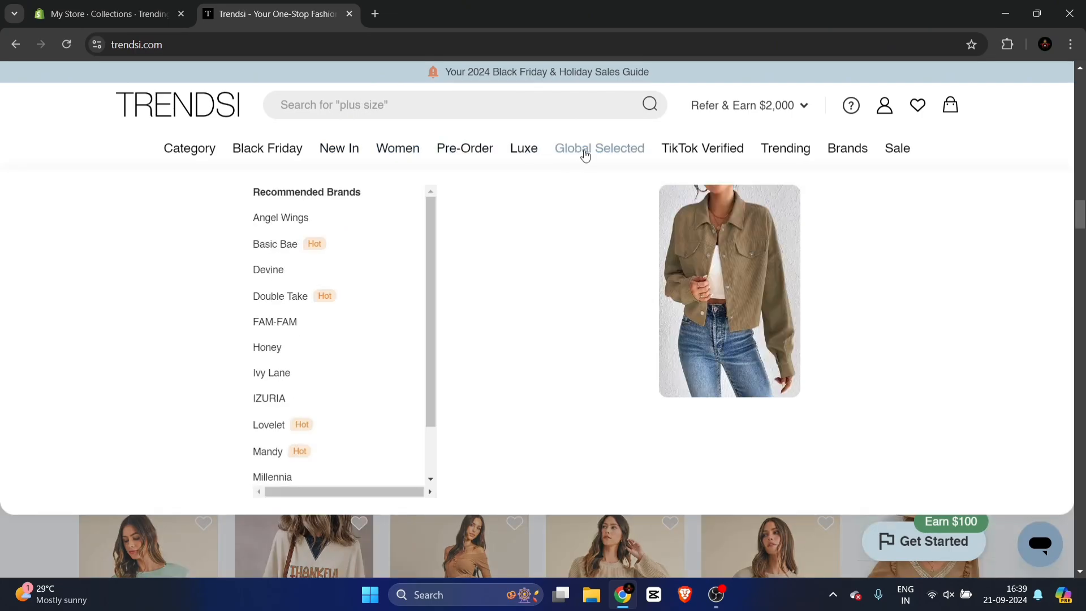
mouse_move(673, 154)
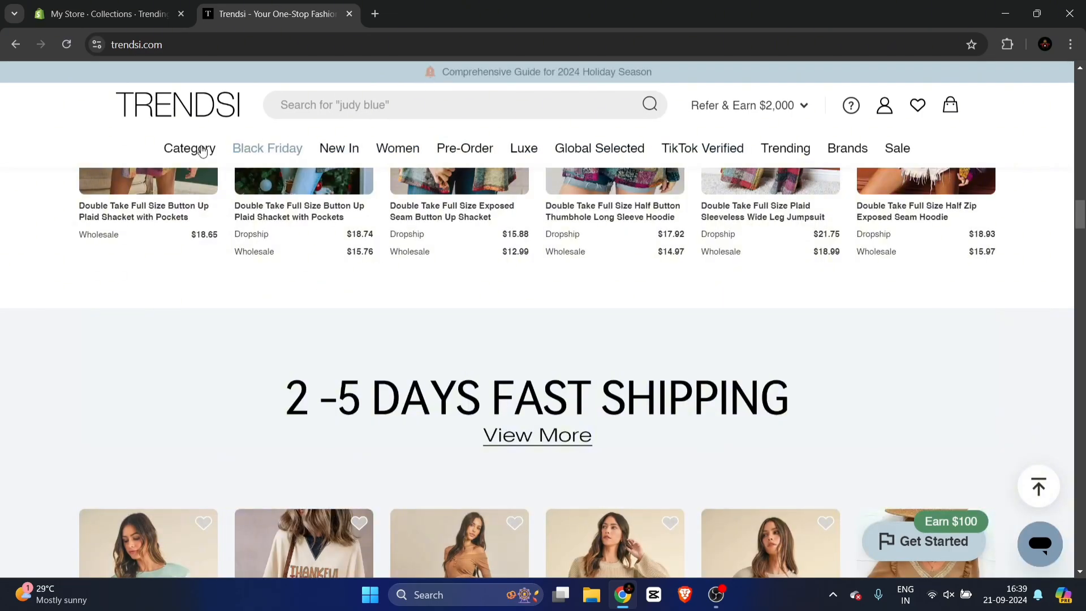
mouse_move(198, 157)
mouse_move(273, 224)
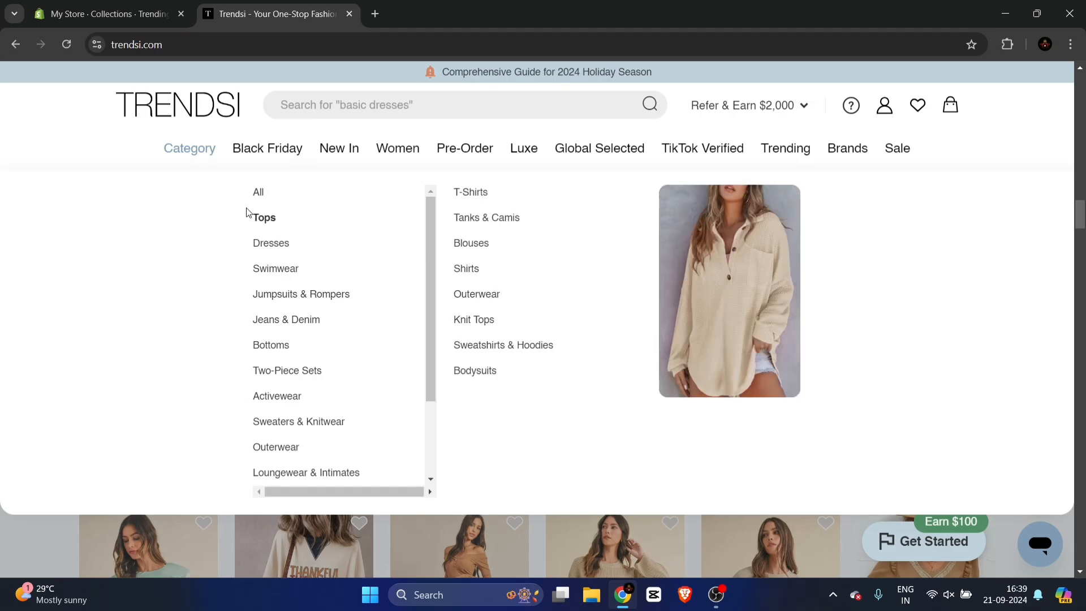
mouse_move(280, 242)
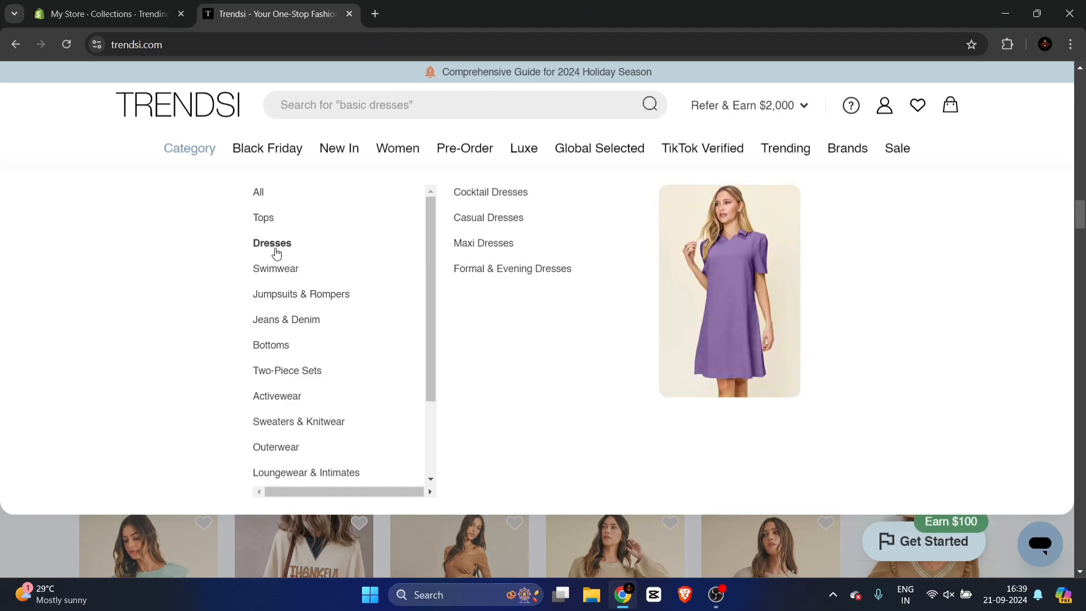
mouse_move(286, 306)
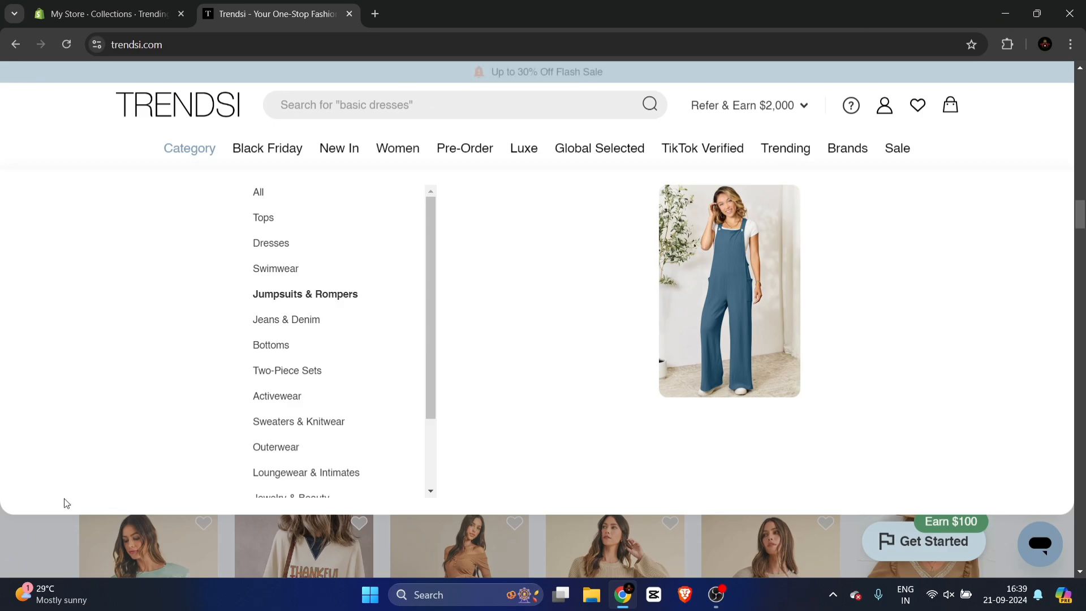
Browse the homepage product listings and save the MABLE Shoulder Padded Sequin Crop Top as a favorite
scroll(255, 291, "down", 6)
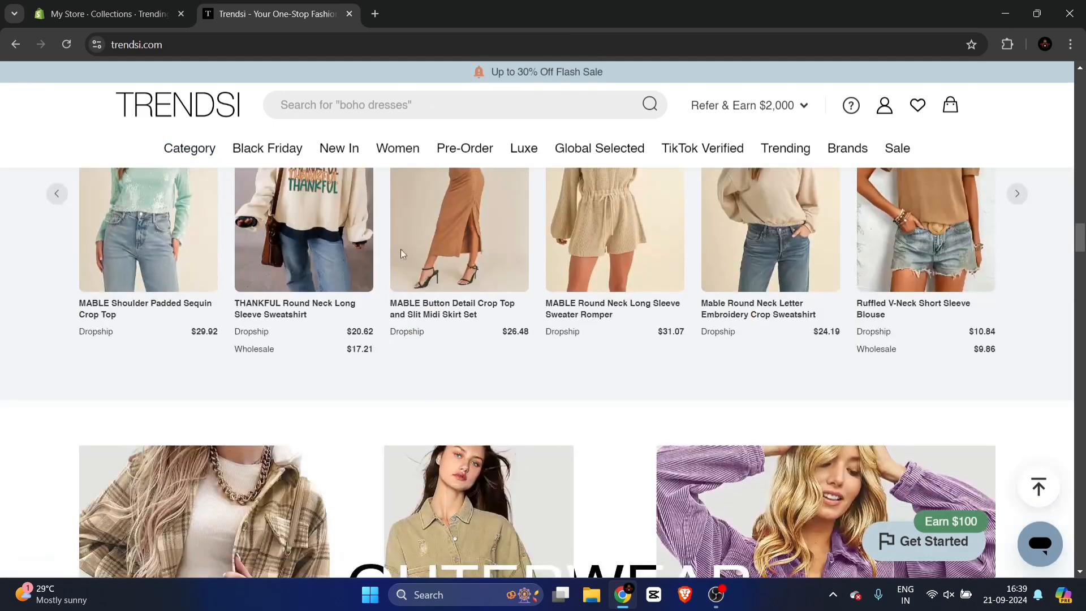
scroll(495, 263, "up", 3)
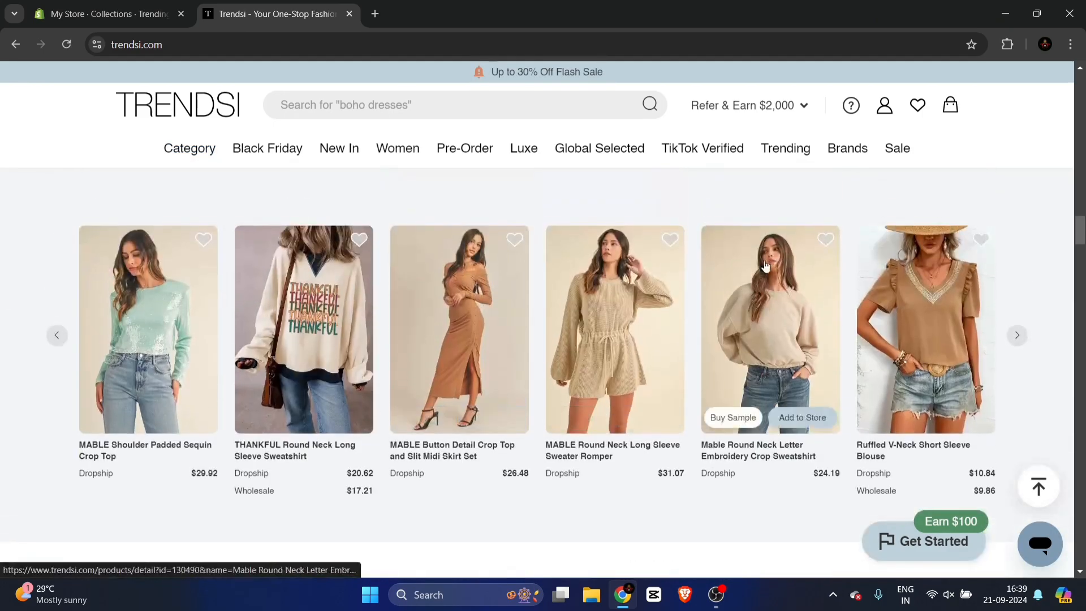
mouse_move(163, 253)
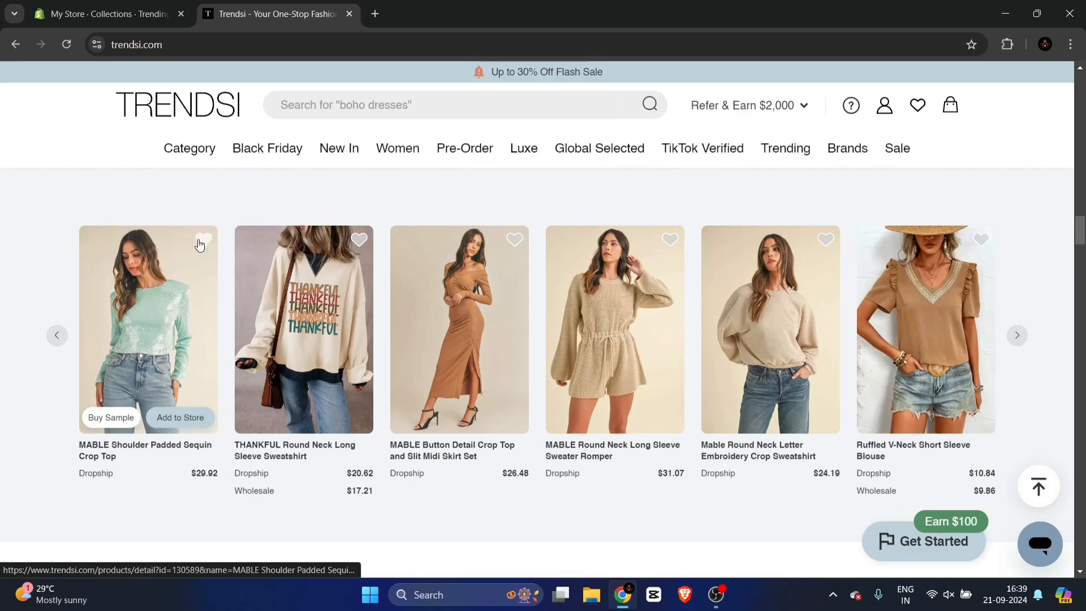
left_click(363, 243)
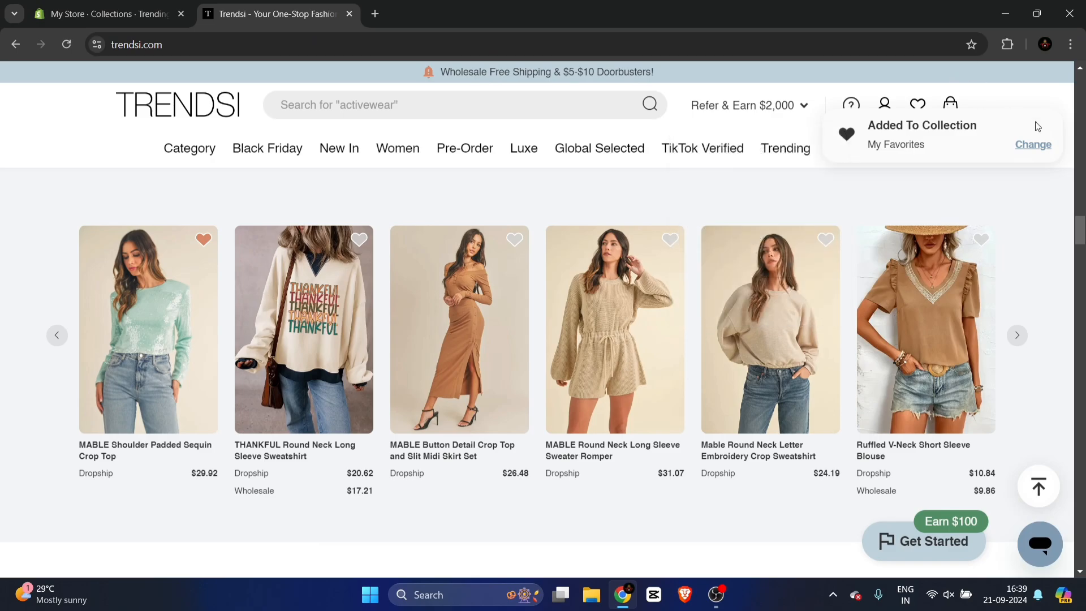
Open the saved collections and create a new collection named Shopify
left_click(921, 107)
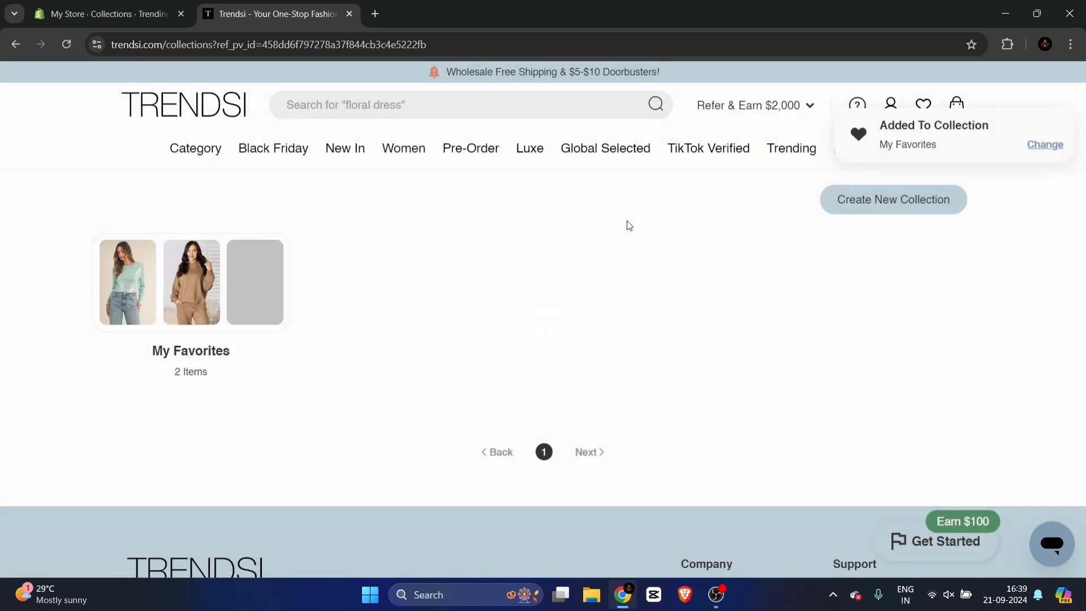
left_click(893, 214)
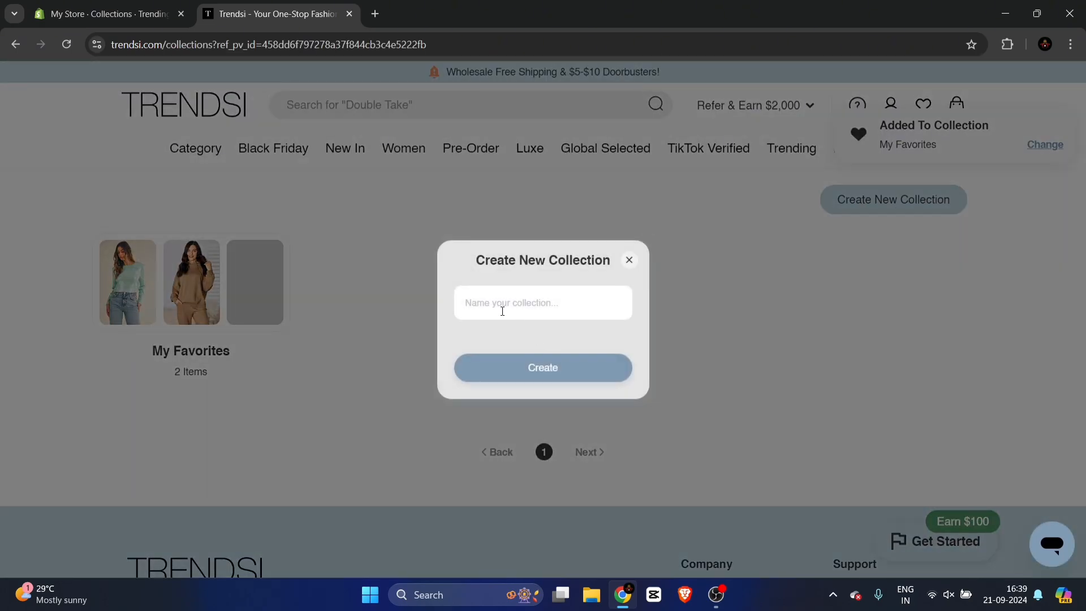
type("Shop")
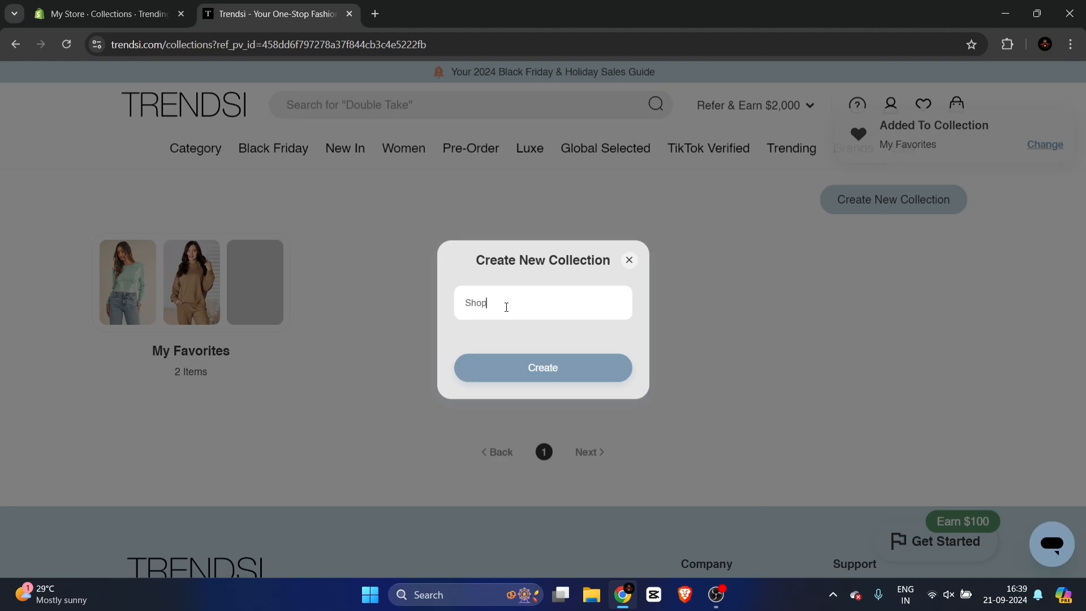
type("ify")
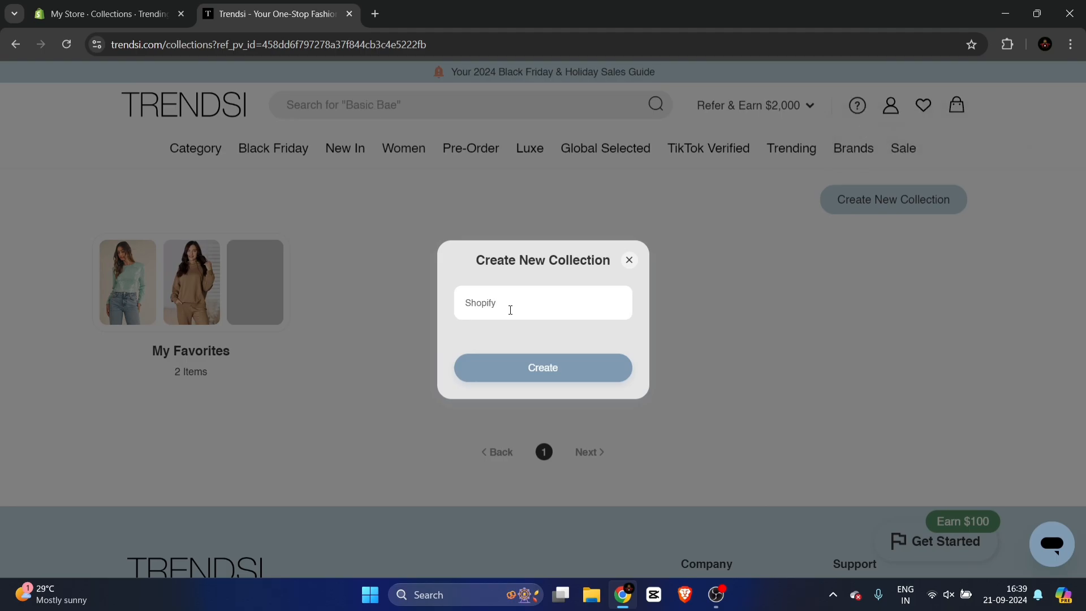
left_click(553, 378)
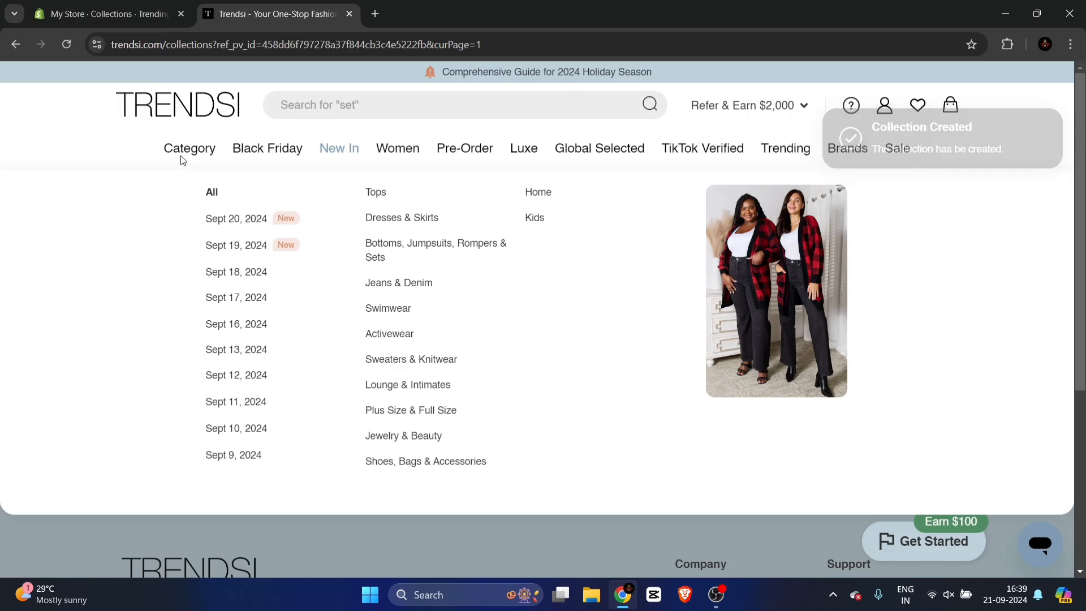
Open the Black Friday event and favorite the 18K Gold-Plated Crisscross Ring, assigning it to the Shopify collection
left_click(261, 152)
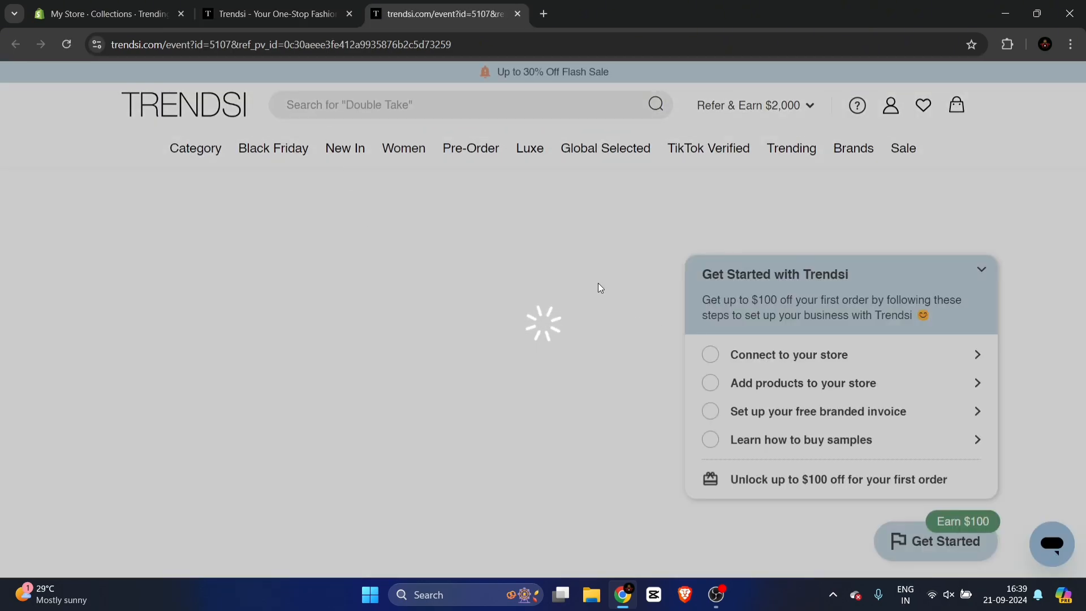
scroll(599, 317, "down", 12)
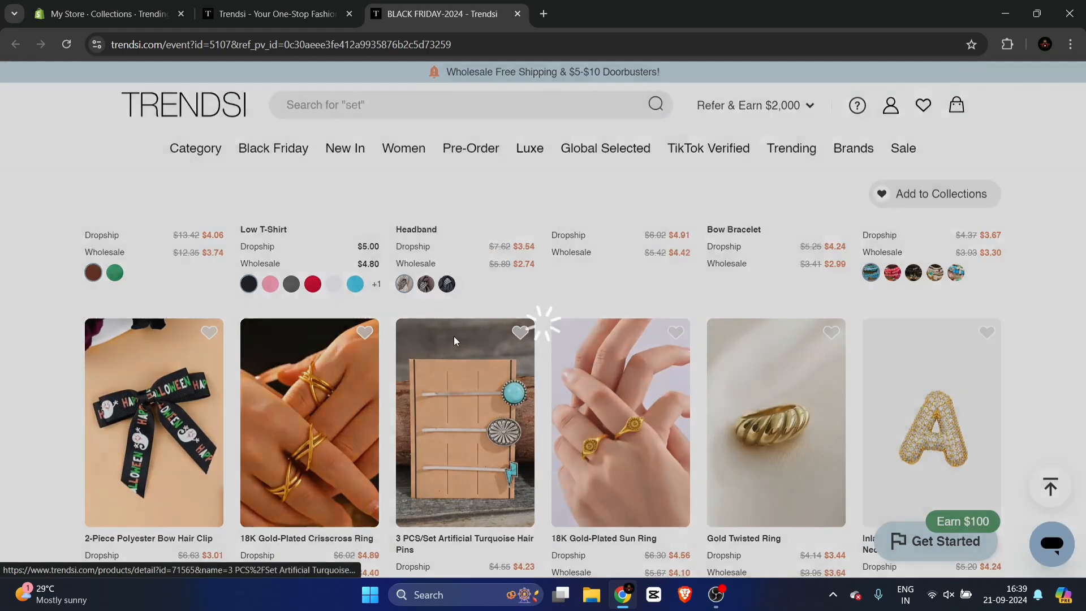
left_click(1028, 148)
left_click(522, 321)
left_click(521, 439)
Save the Rhinestone Braided Wide Headband, Open Front Long Sleeve Cover Up, V-Neck Long Sleeve T-Shirt and Suede Snap Down Crossbody Bag to the Shopify collection
scroll(539, 294, "up", 5)
scroll(540, 291, "down", 2)
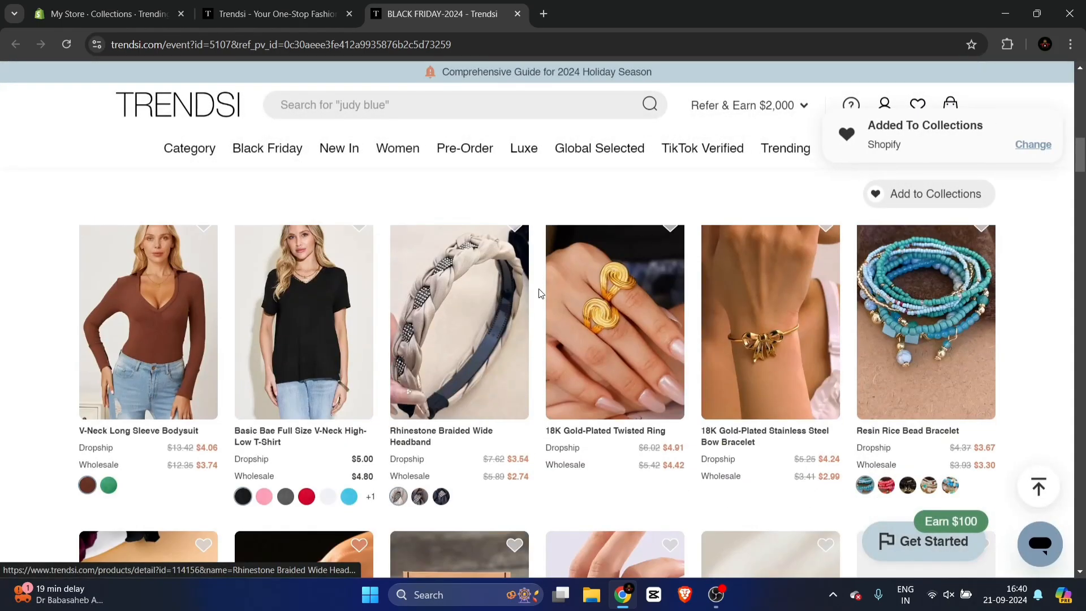
scroll(542, 295, "down", 15)
left_click(204, 242)
left_click(360, 242)
scroll(653, 293, "down", 9)
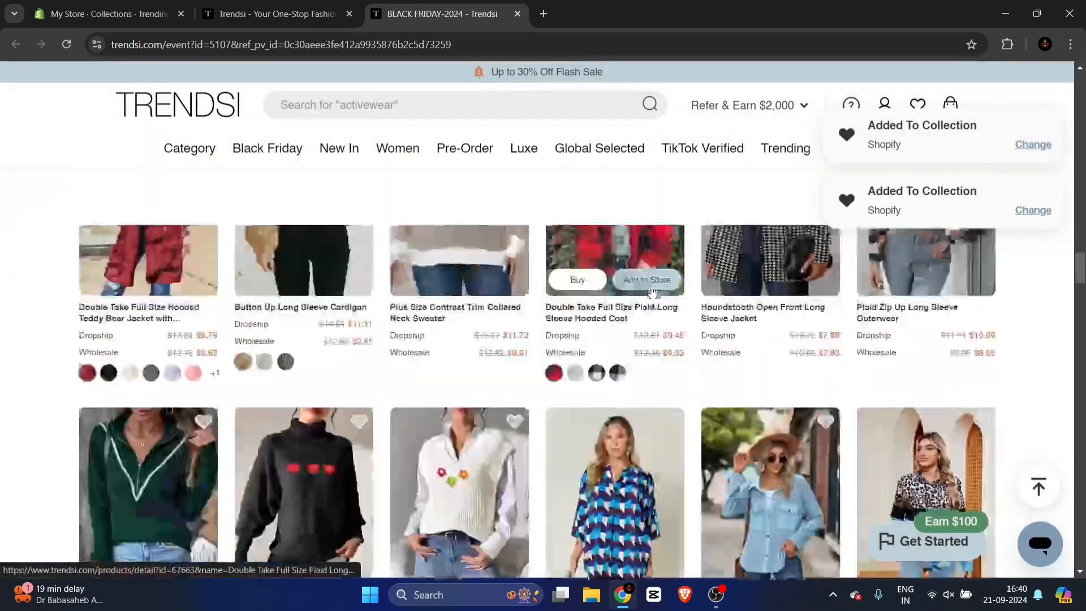
scroll(653, 292, "down", 8)
scroll(308, 283, "up", 4)
left_click(673, 425)
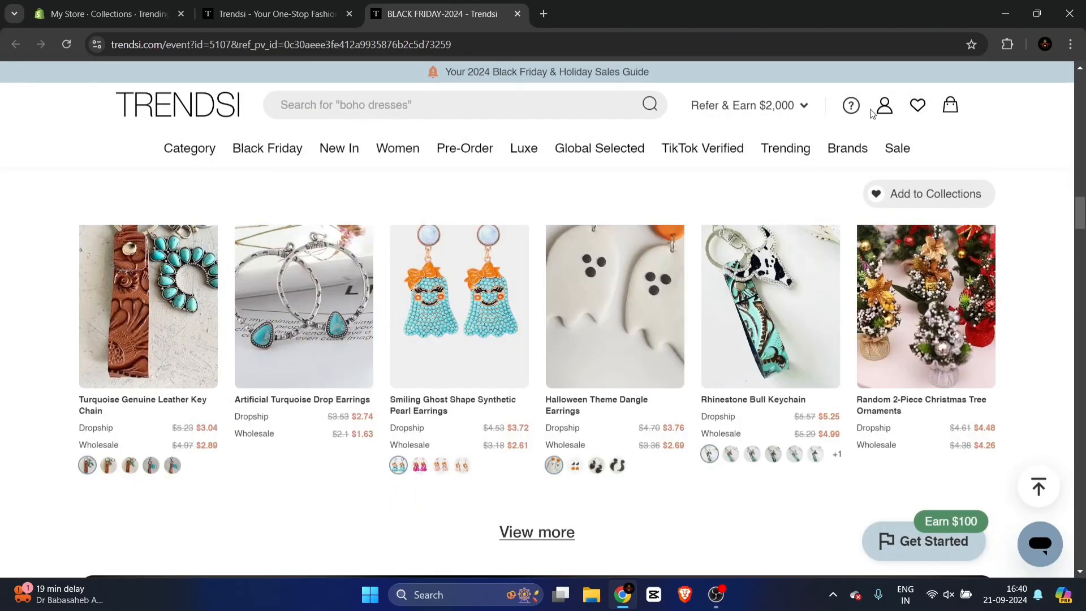
Add a new Shopify store in the account's connected stores and install the Trendsi: Fashion Dropshipping app on it
mouse_move(889, 110)
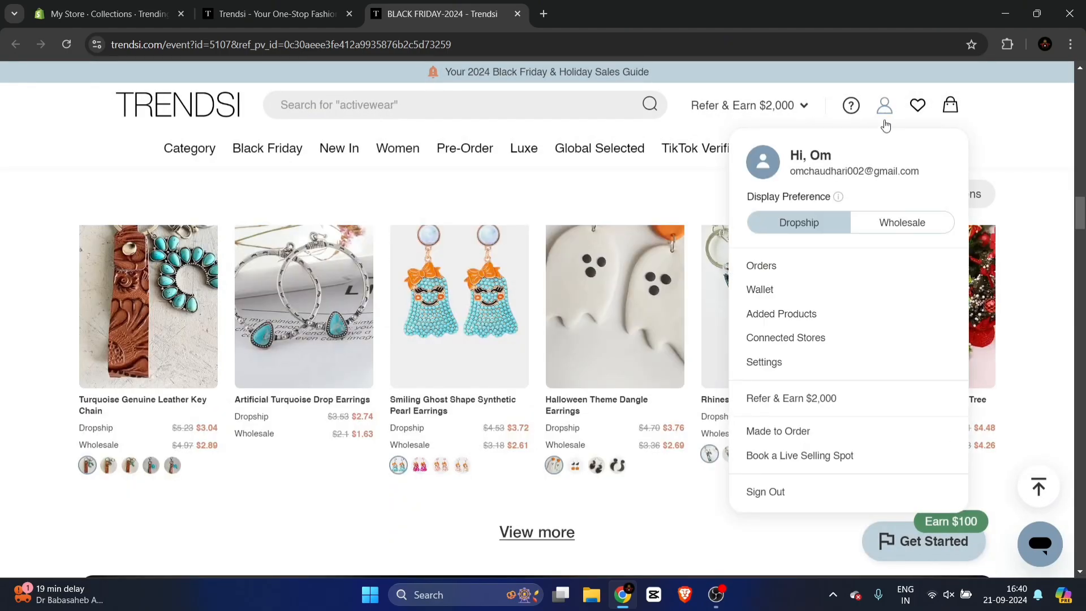
left_click(823, 338)
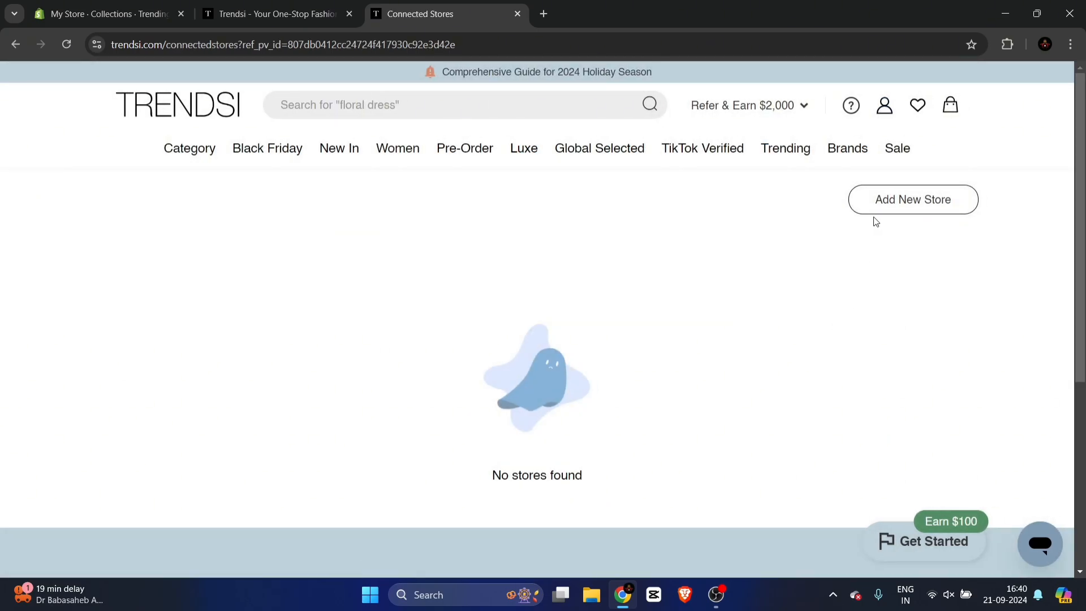
left_click(881, 207)
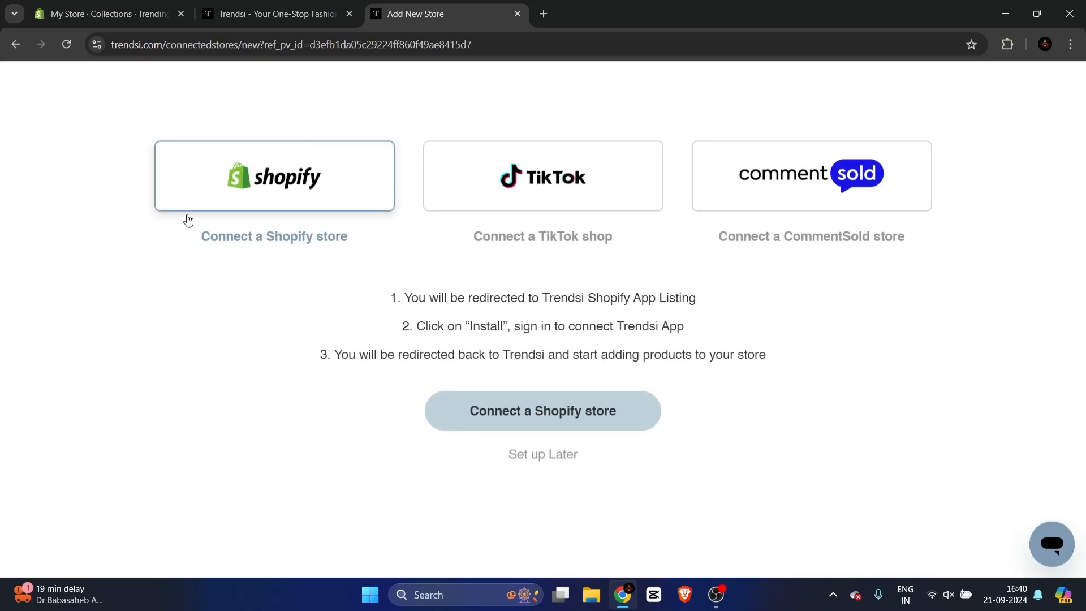
left_click(518, 407)
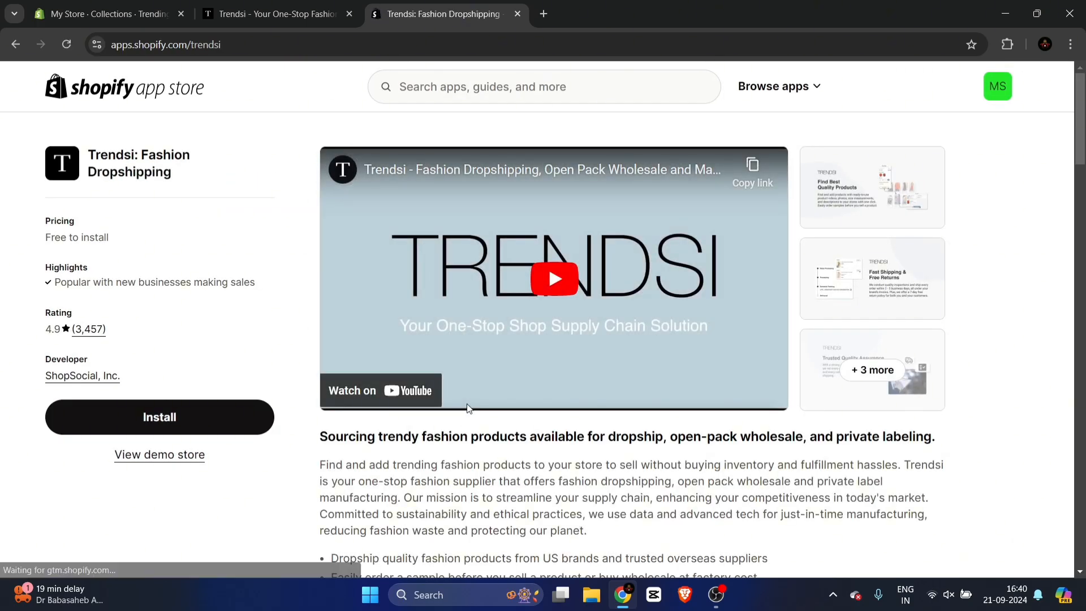
left_click(197, 430)
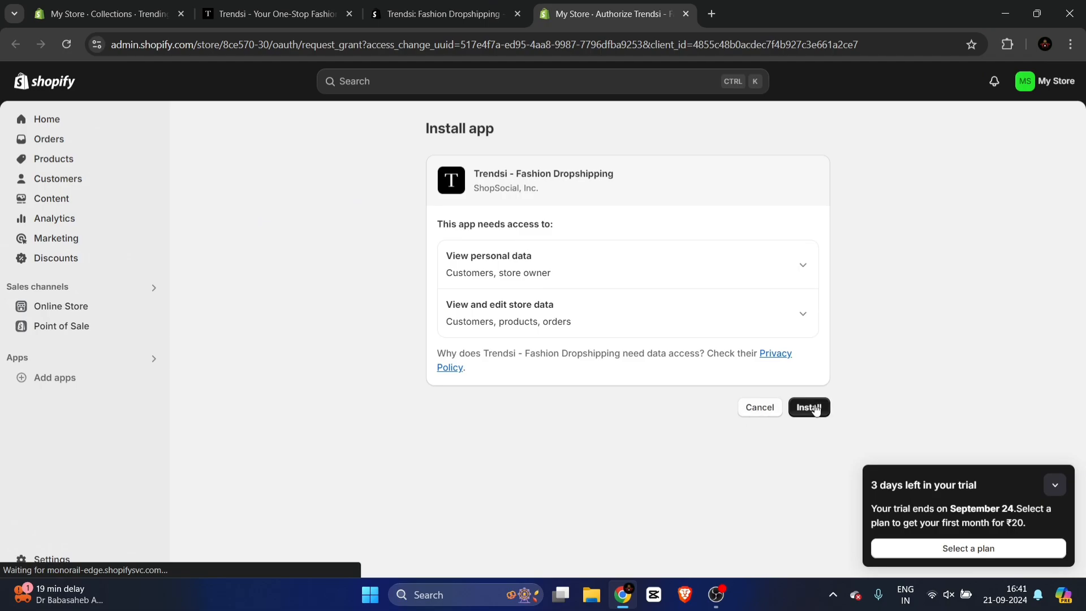
left_click(815, 406)
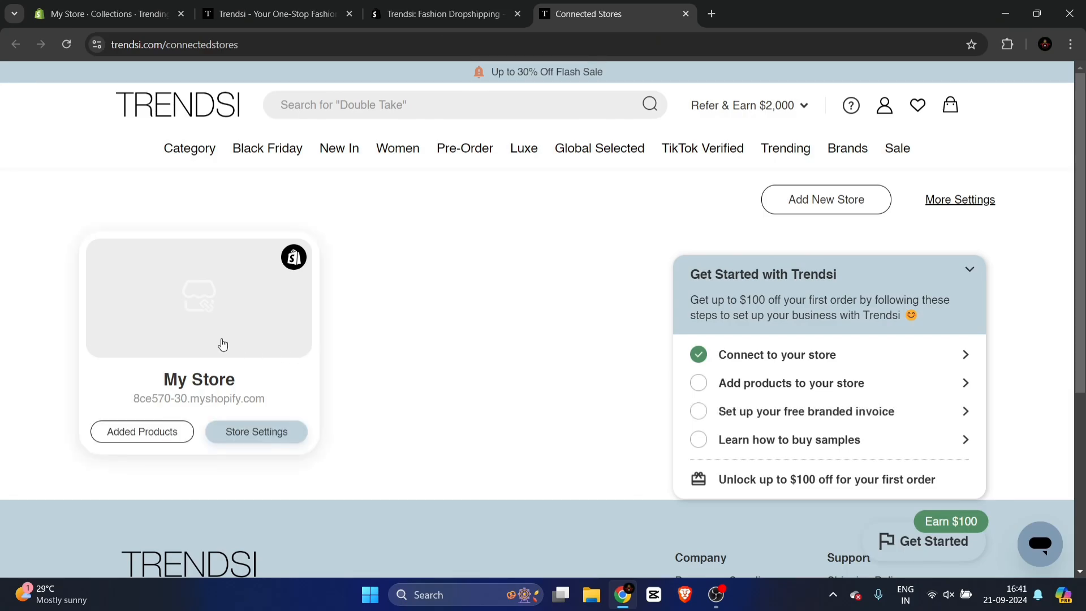
Open the connected My Store in the Shopify admin to check it and return to Trendsi's connected stores
mouse_move(273, 353)
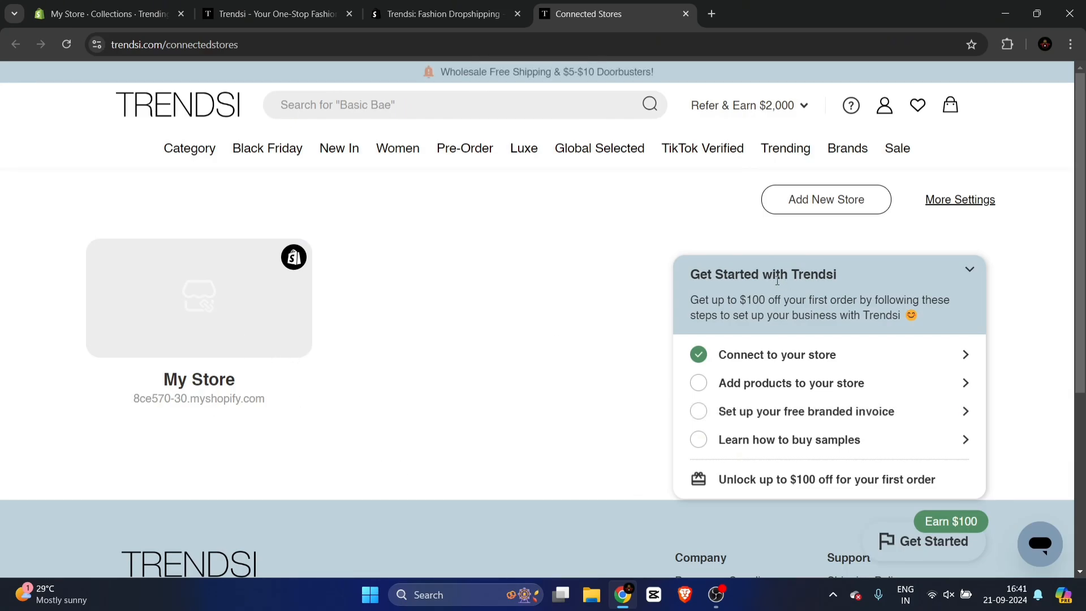
left_click(128, 314)
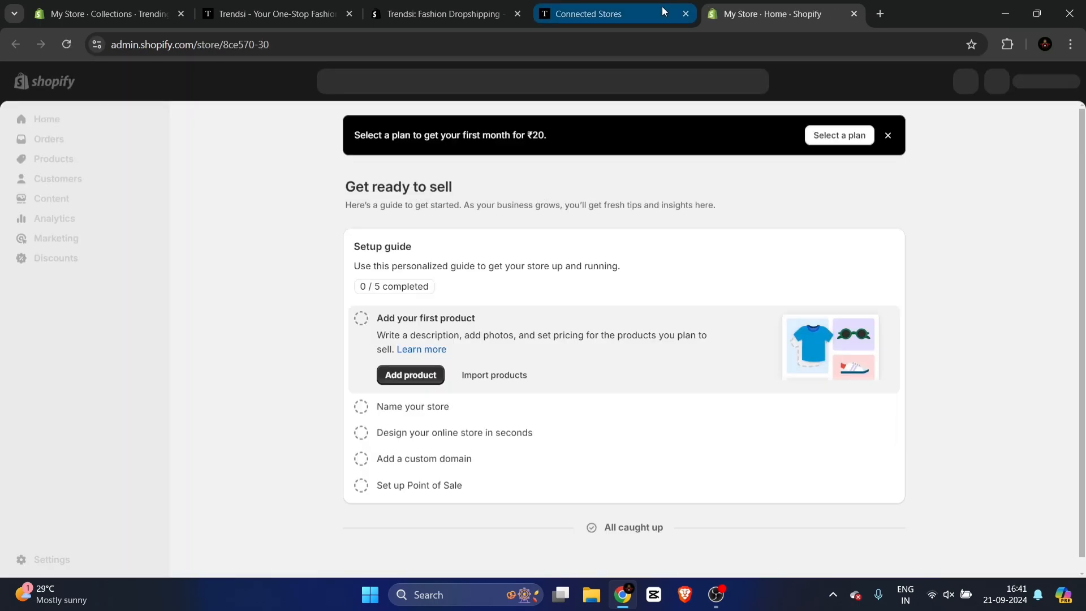
left_click(663, 10)
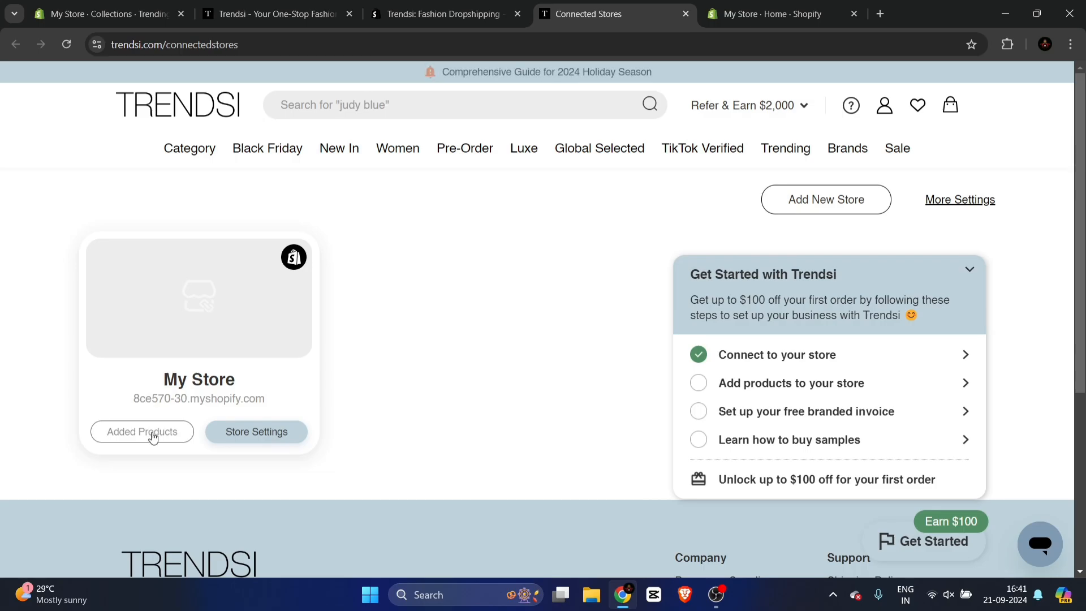
Open the Shopify collection from Trendsi's saved collections and review the products in it
left_click(165, 439)
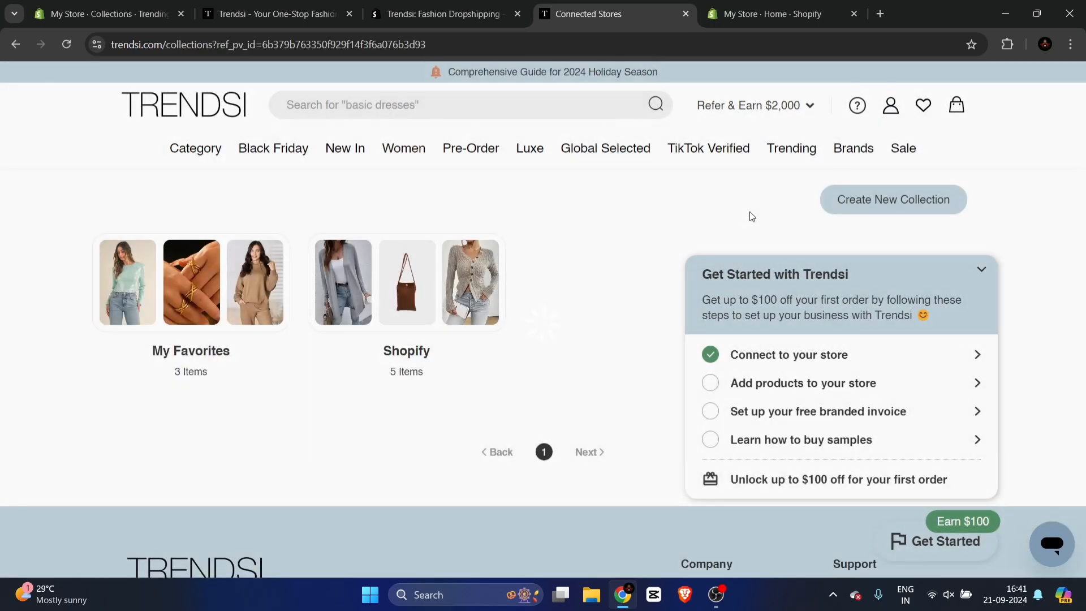
mouse_move(425, 320)
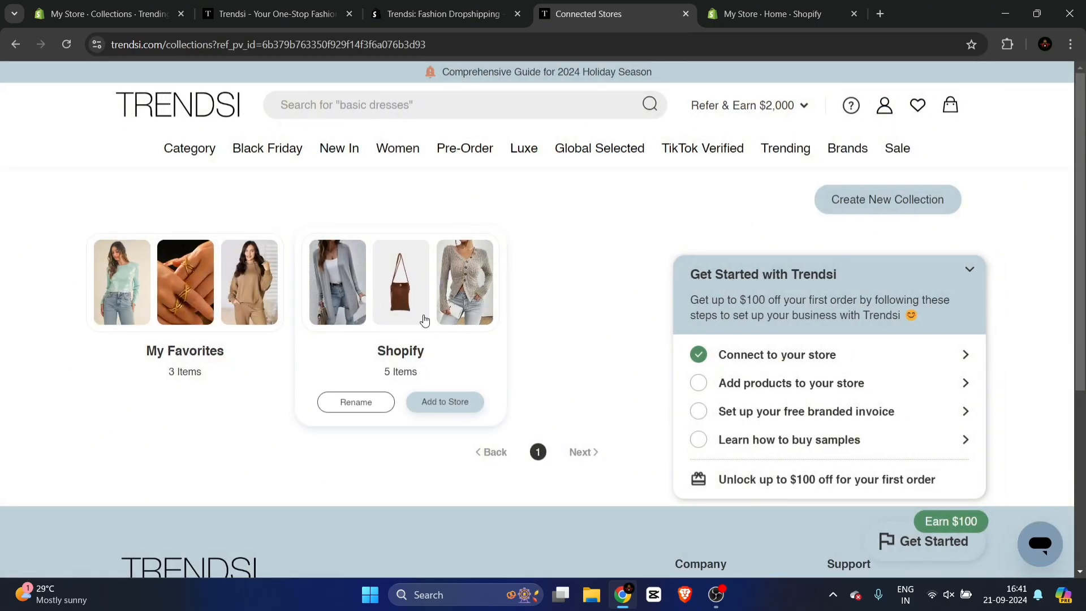
left_click(452, 370)
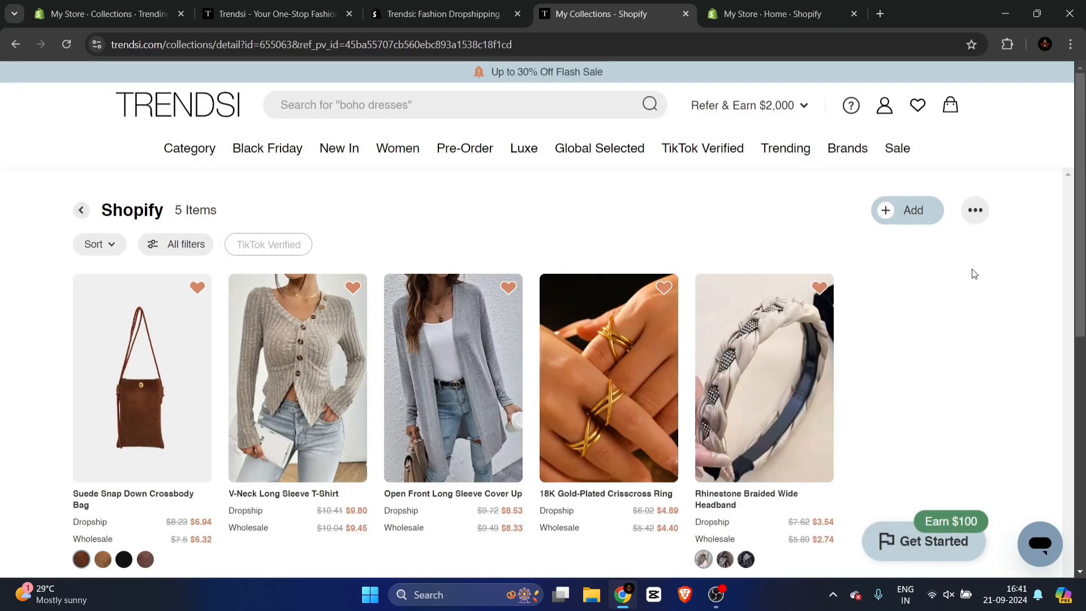
scroll(936, 293, "down", 5)
scroll(936, 293, "up", 3)
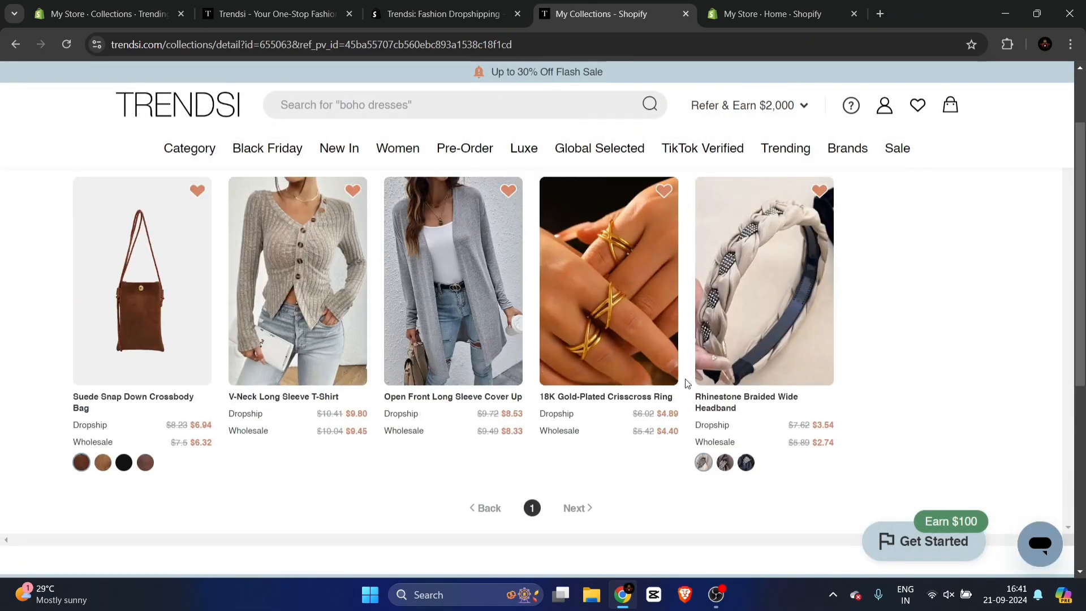
scroll(686, 384, "up", 2)
Add the Shopify collection to My Store, assigning its products to Trending Products with Active status and entering a tag
left_click(917, 109)
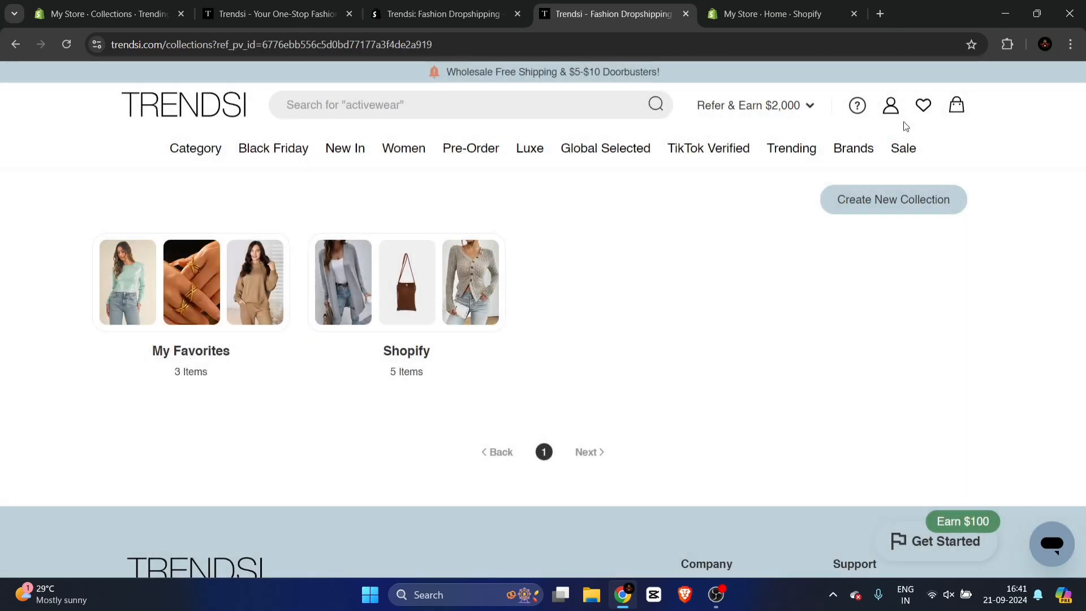
left_click(435, 406)
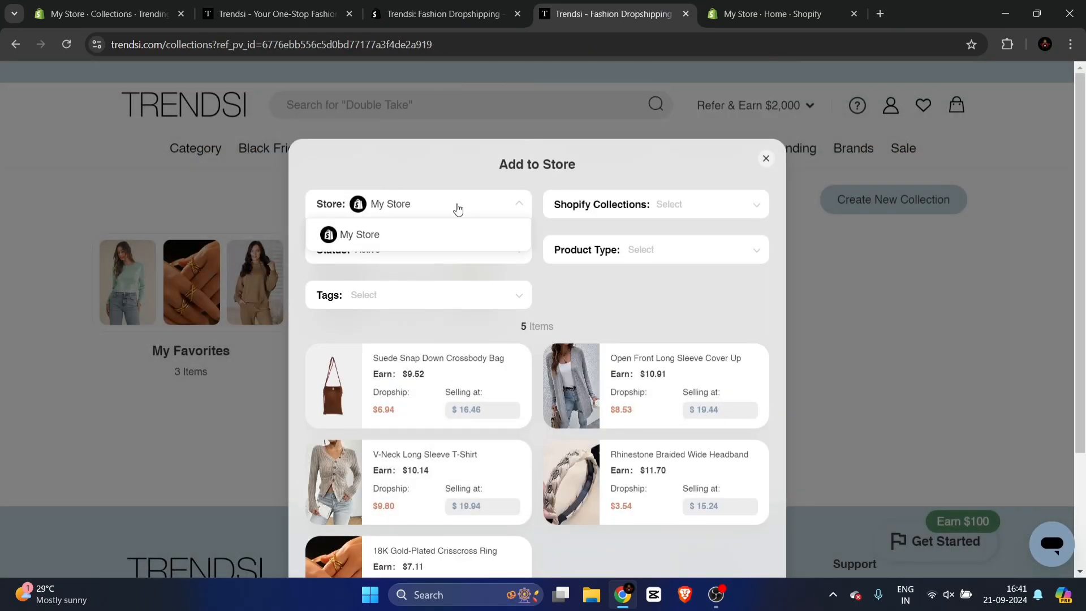
left_click(683, 211)
left_click(432, 249)
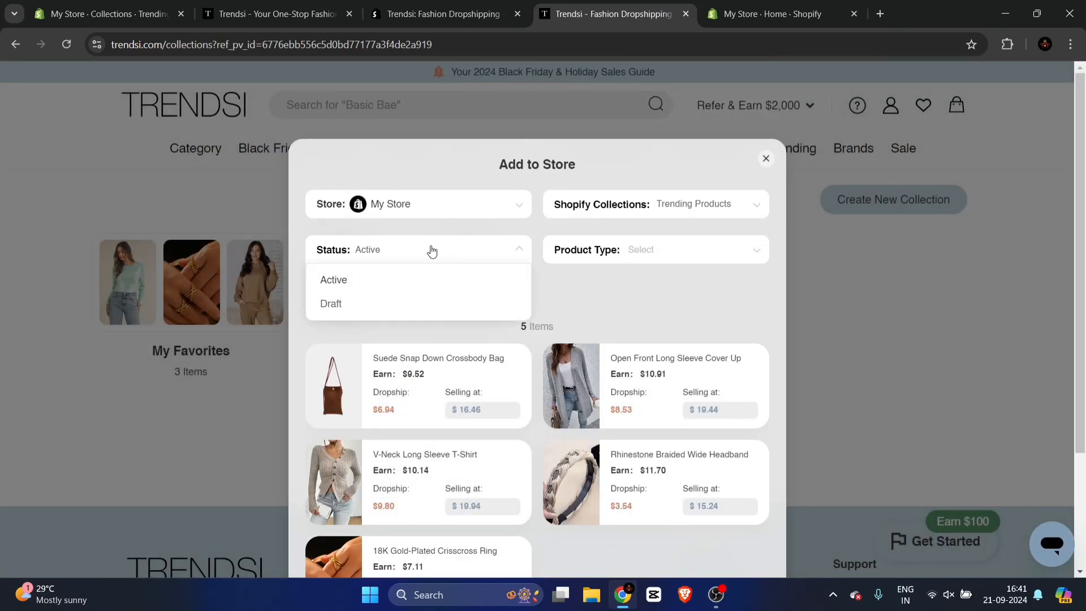
left_click(674, 247)
left_click(443, 295)
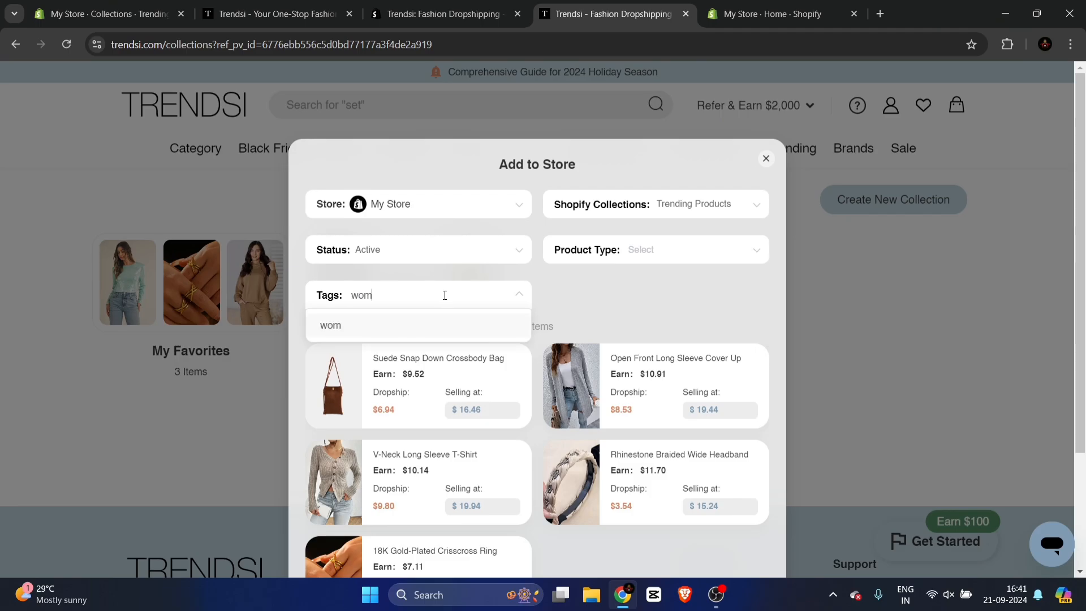
left_click(626, 303)
scroll(626, 303, "down", 3)
left_click(581, 551)
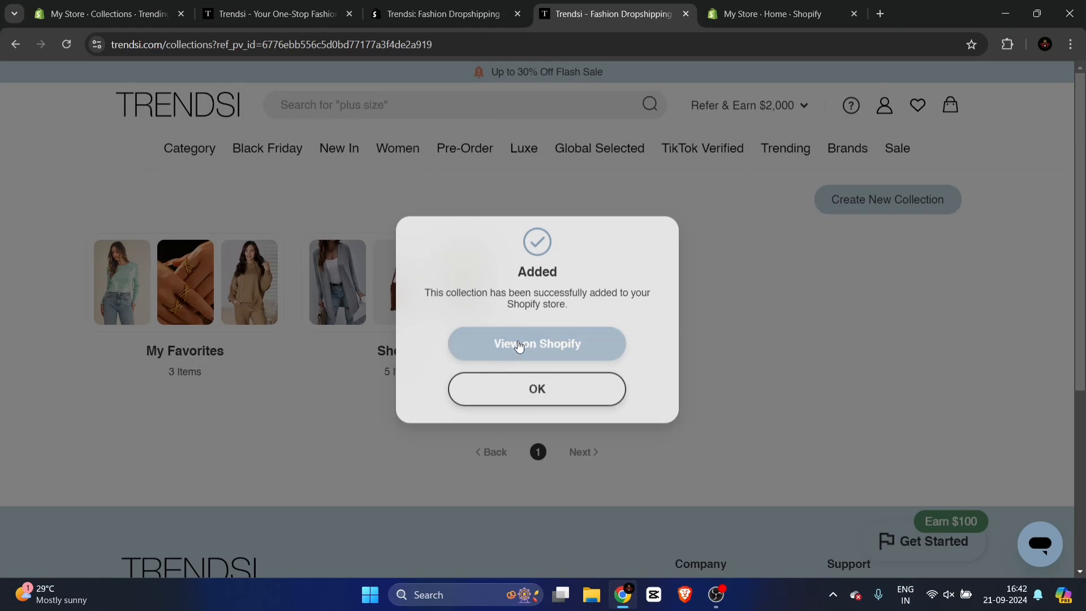
View the added products in the Shopify inventory and open the 18K Gold-Plated Crisscross Ring's product details
left_click(518, 343)
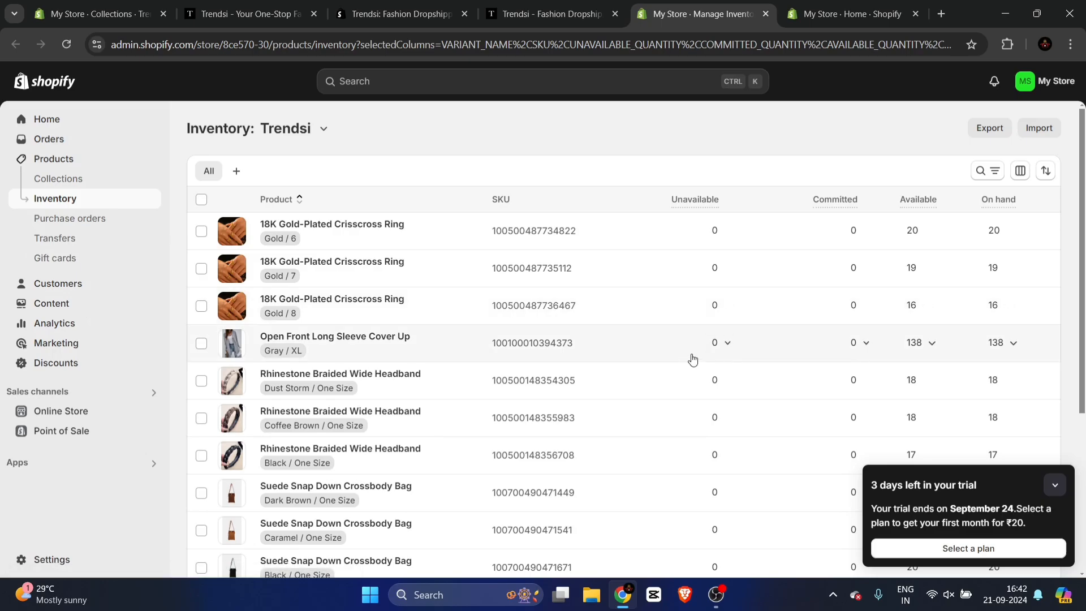
scroll(686, 357, "down", 5)
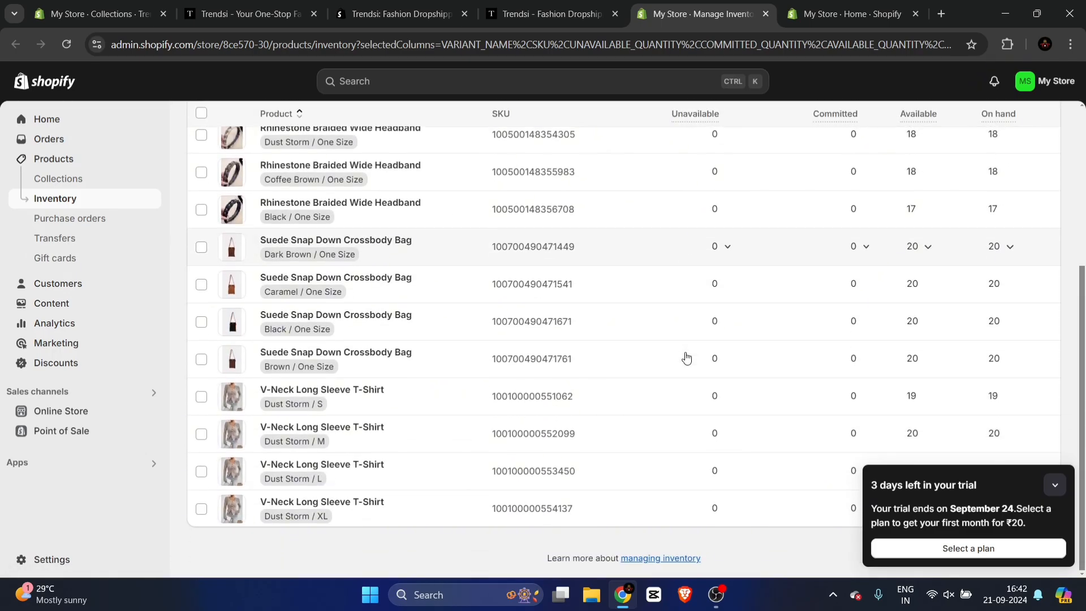
scroll(686, 357, "up", 5)
left_click(358, 227)
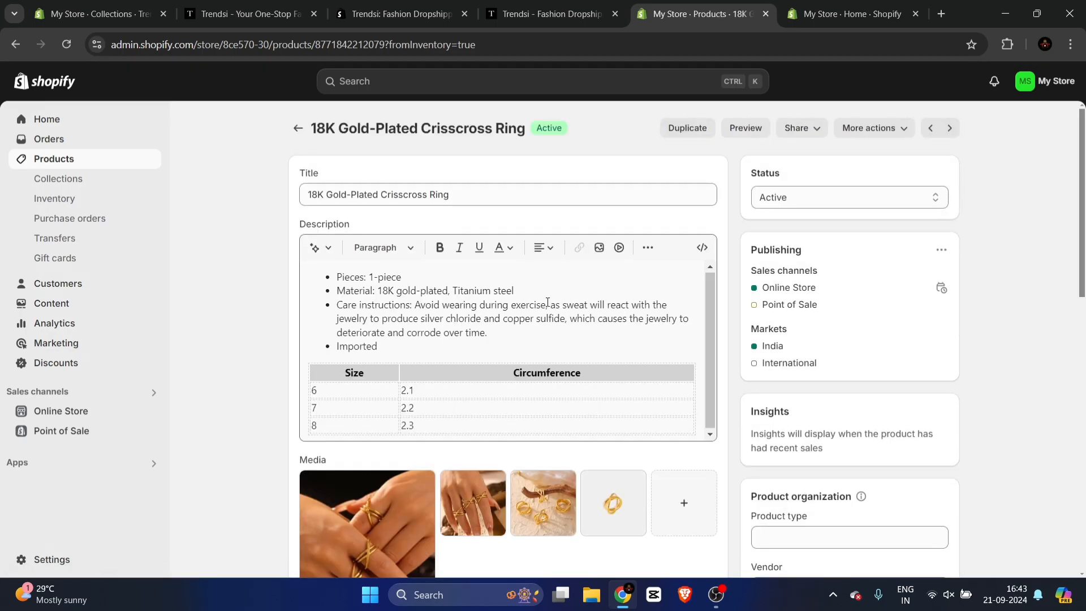
Review the 18K Gold-Plated Crisscross Ring's details down to its variants and price, and return to the inventory
scroll(564, 364, "down", 3)
scroll(564, 364, "down", 8)
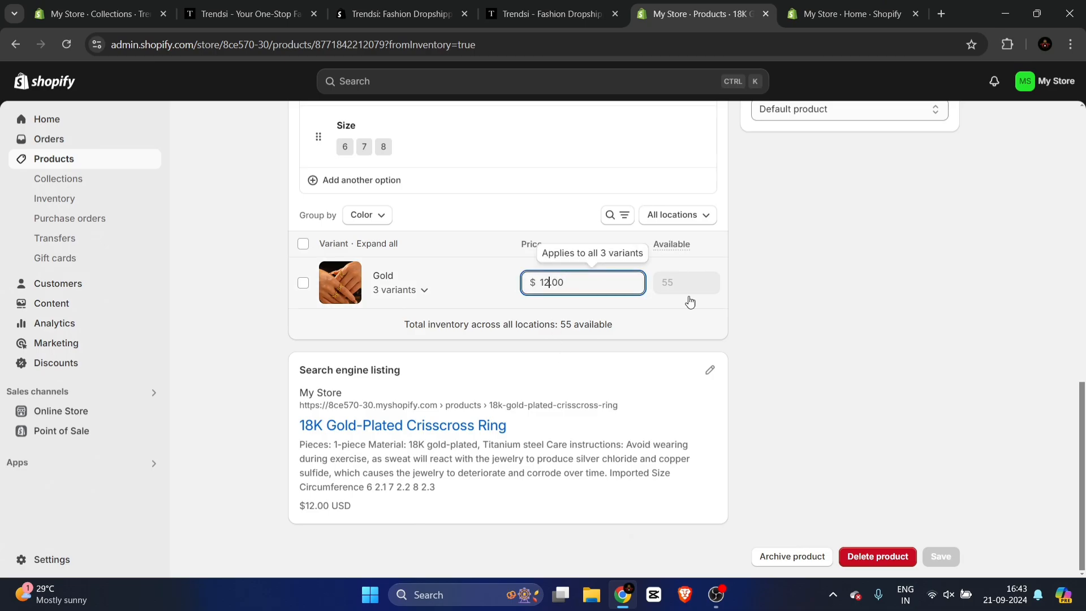
scroll(786, 303, "up", 11)
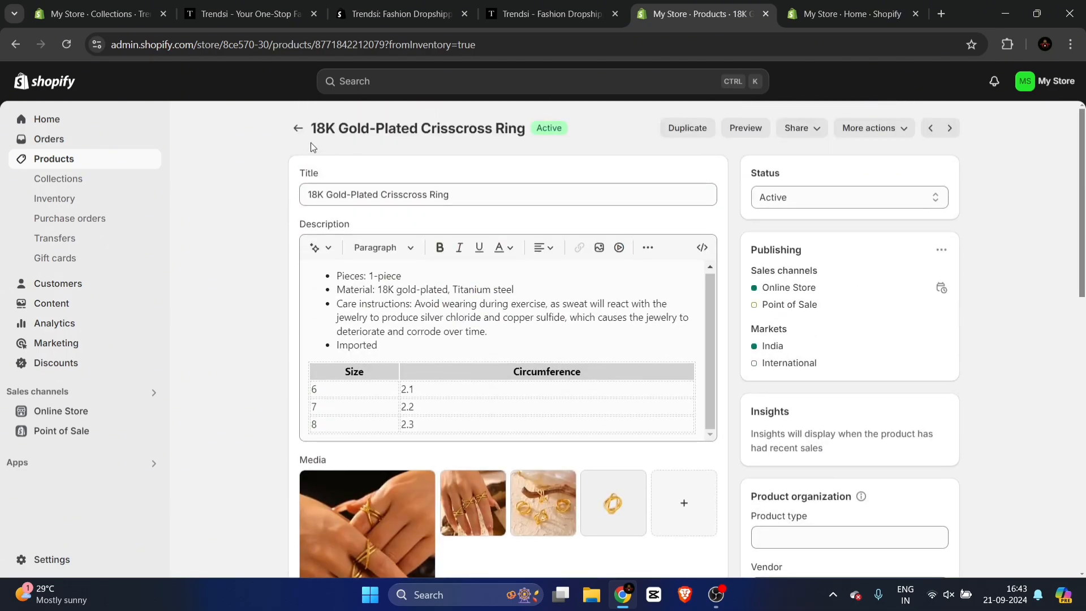
left_click(303, 128)
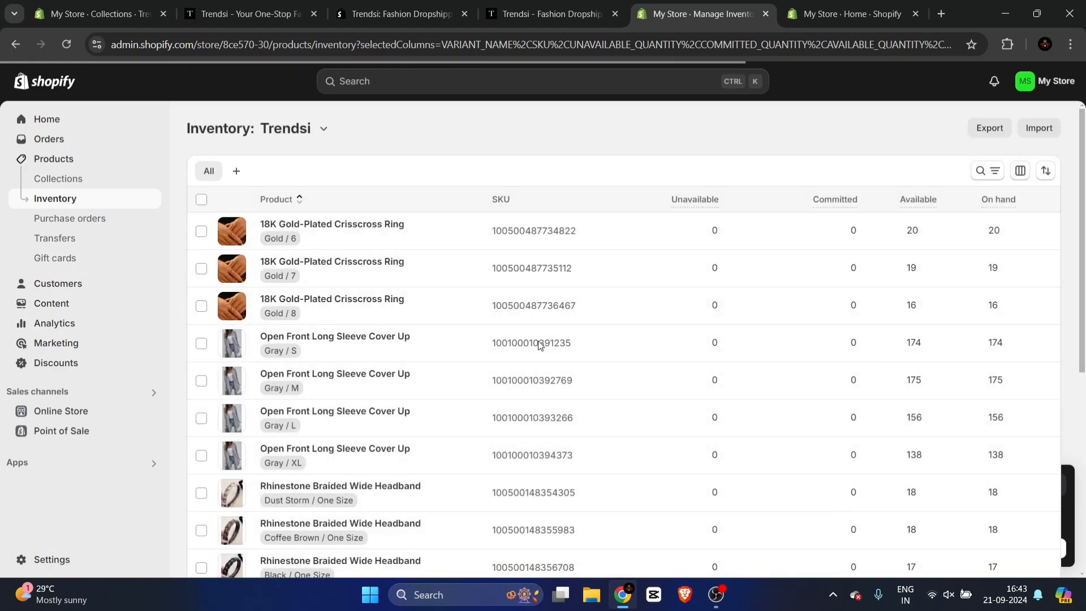
Open the Rhinestone Braided Wide Headband from the inventory, review its product details and return to the inventory
left_click(405, 484)
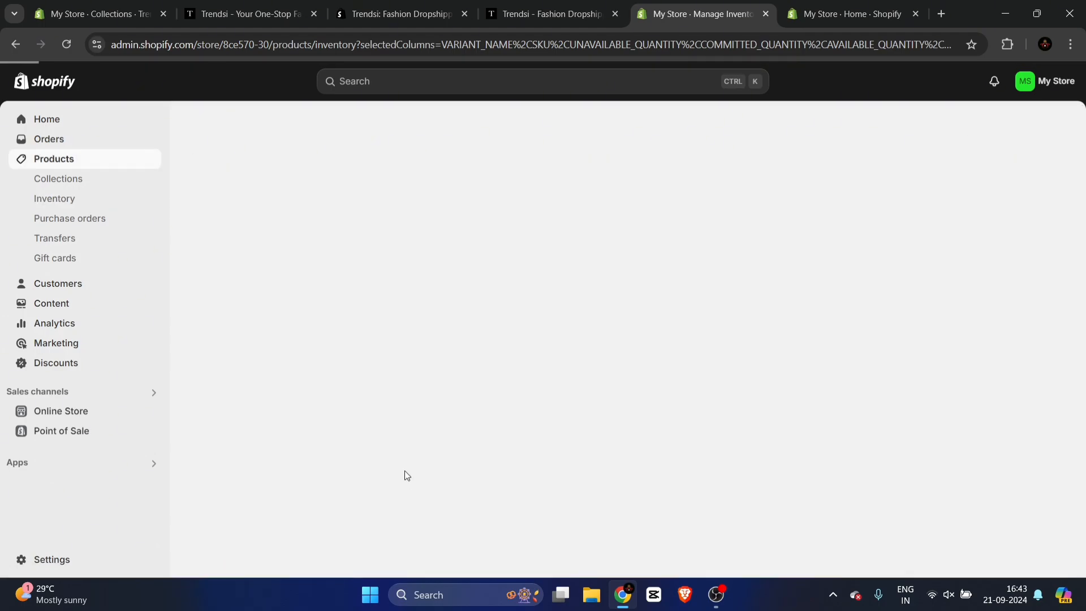
scroll(521, 379, "down", 5)
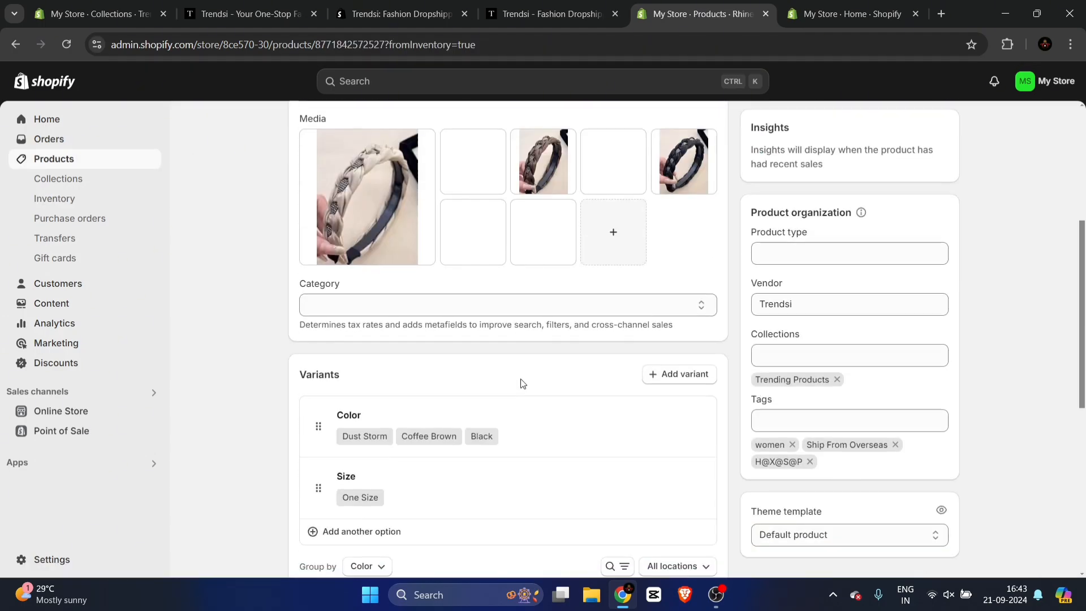
scroll(521, 384, "down", 2)
scroll(521, 384, "up", 10)
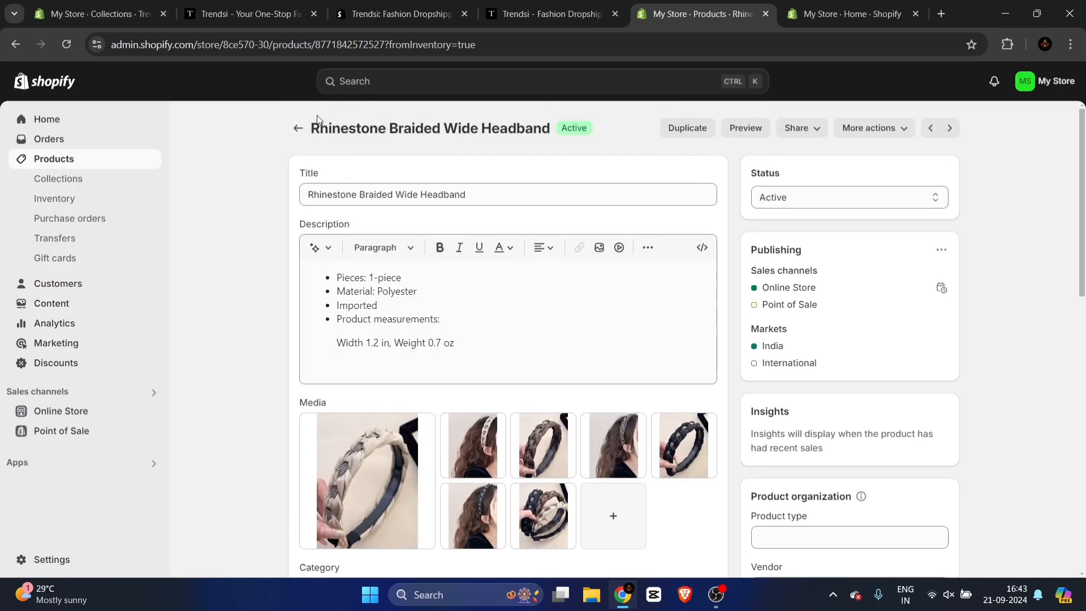
left_click(296, 129)
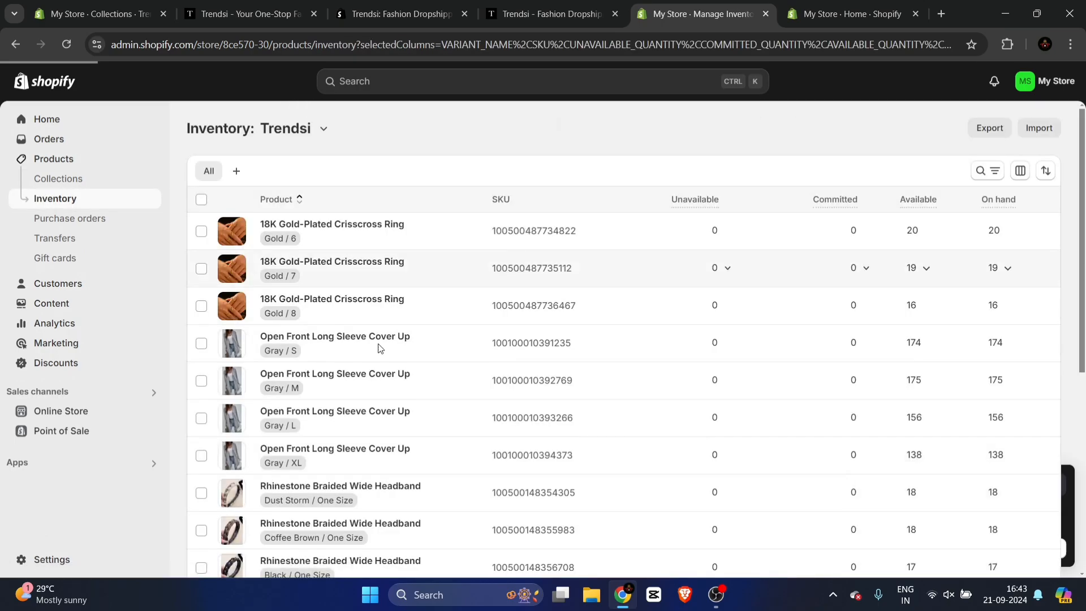
View the live online store and examine the imported items in the home page's Featured products section
left_click(101, 417)
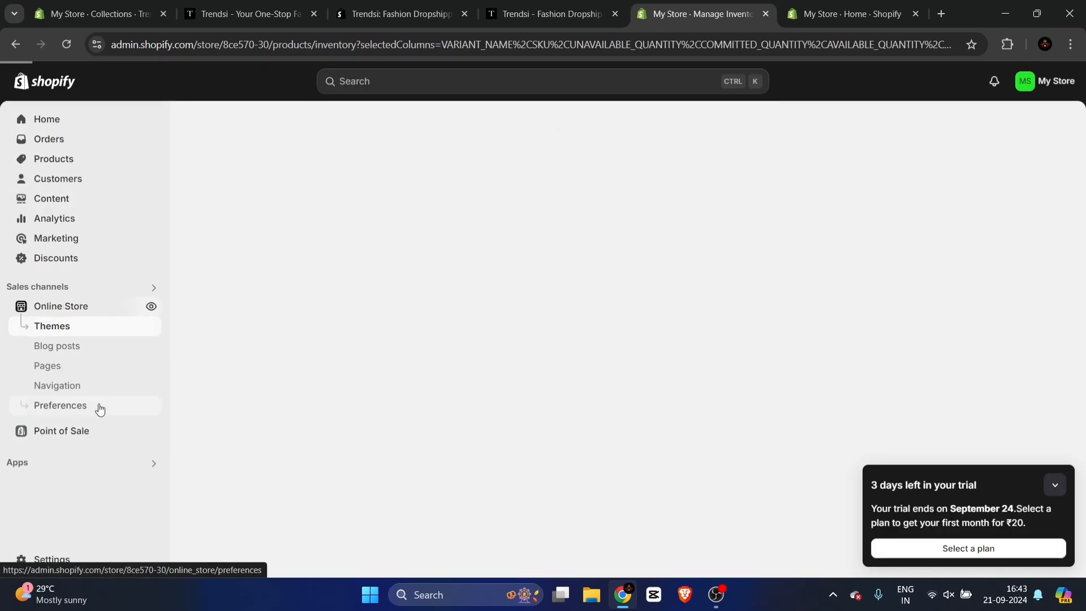
left_click(151, 307)
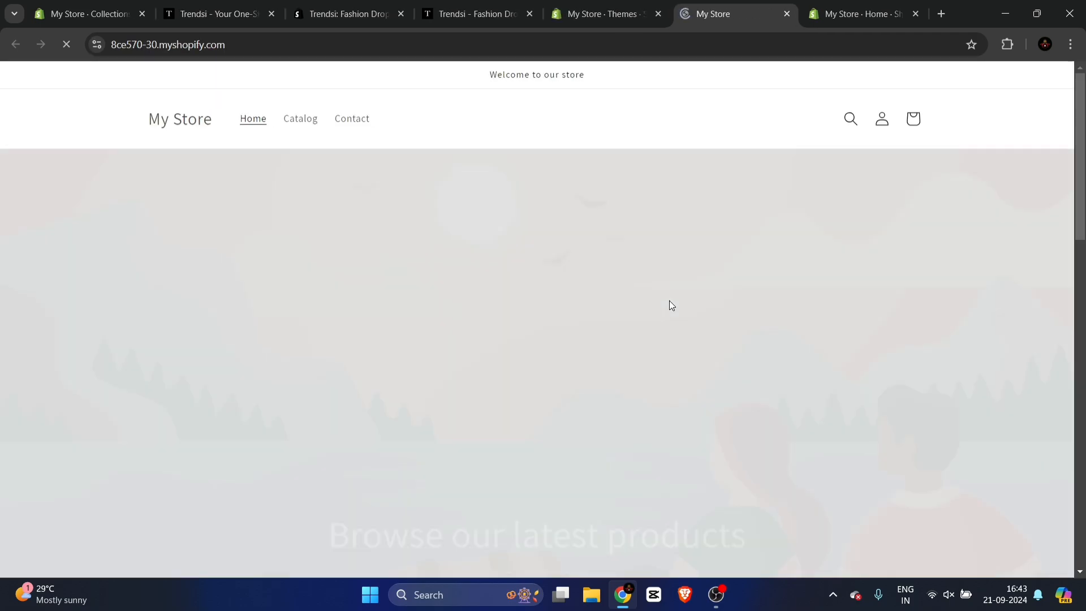
scroll(694, 328, "down", 10)
scroll(695, 332, "down", 2)
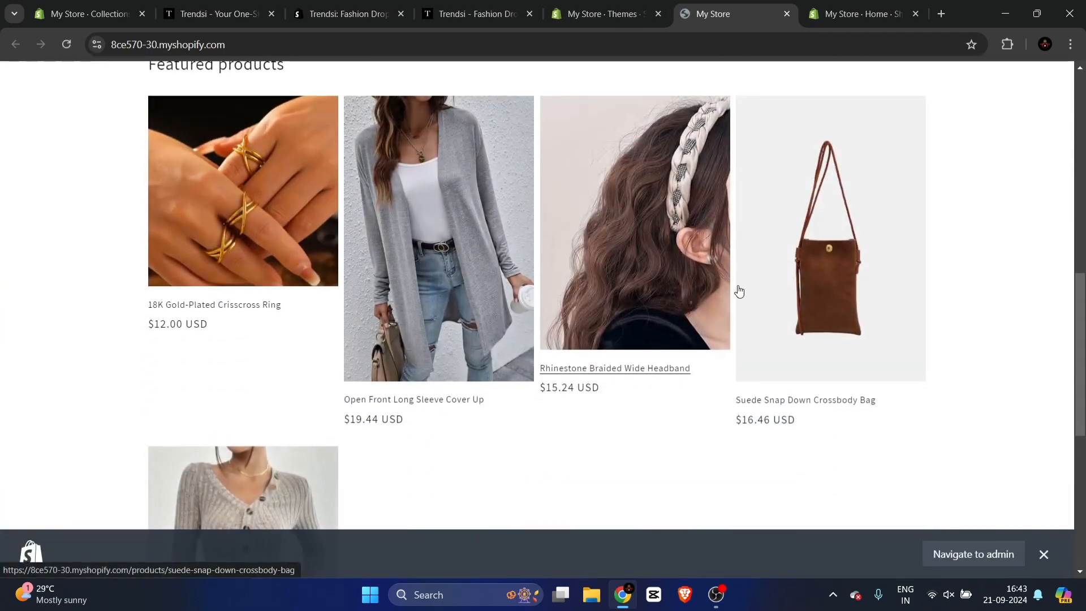
scroll(526, 327, "down", 3)
scroll(526, 326, "down", 4)
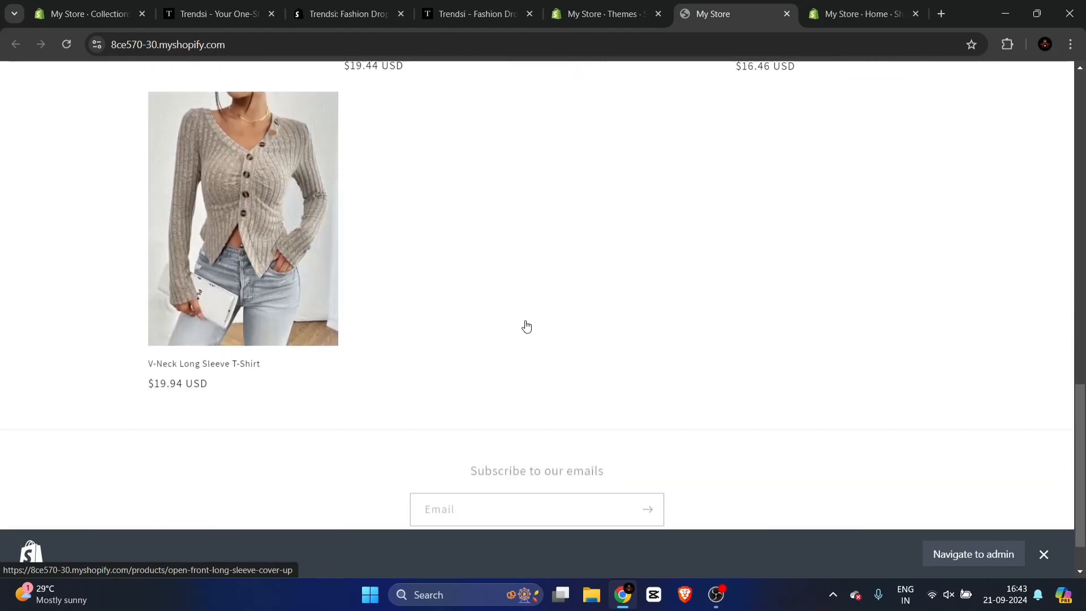
scroll(526, 327, "up", 6)
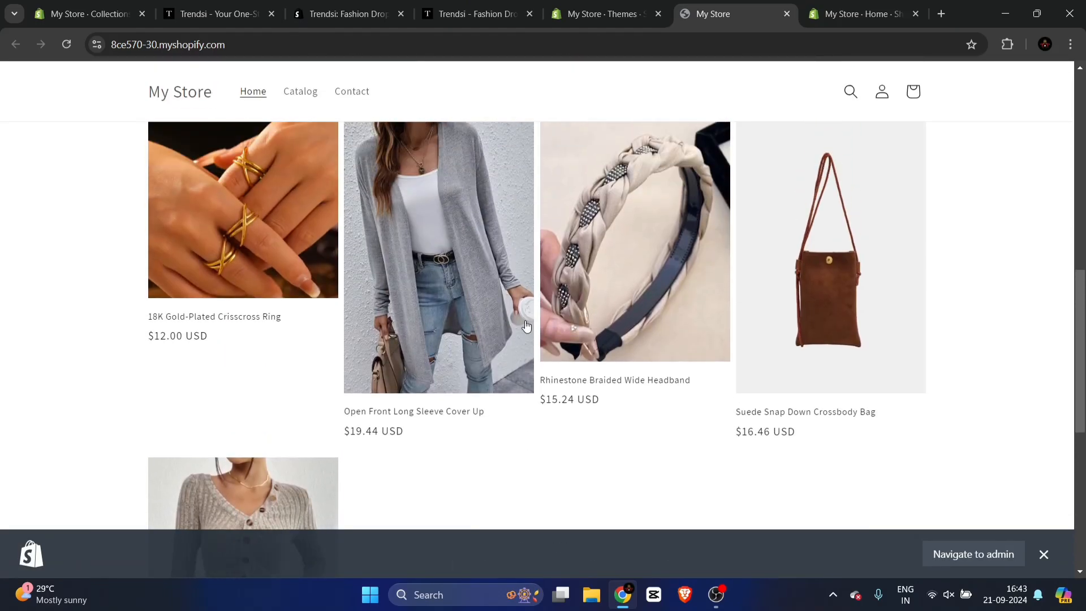
scroll(526, 325, "up", 3)
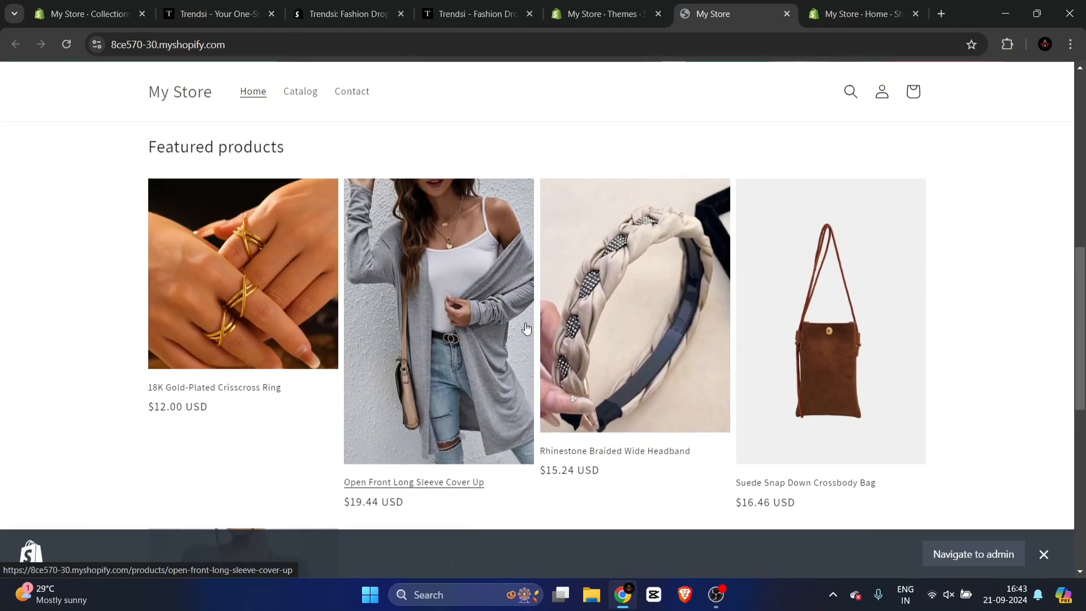
Open the Open Front Long Sleeve Cover Up's storefront page and review its options, description and related products
left_click(492, 336)
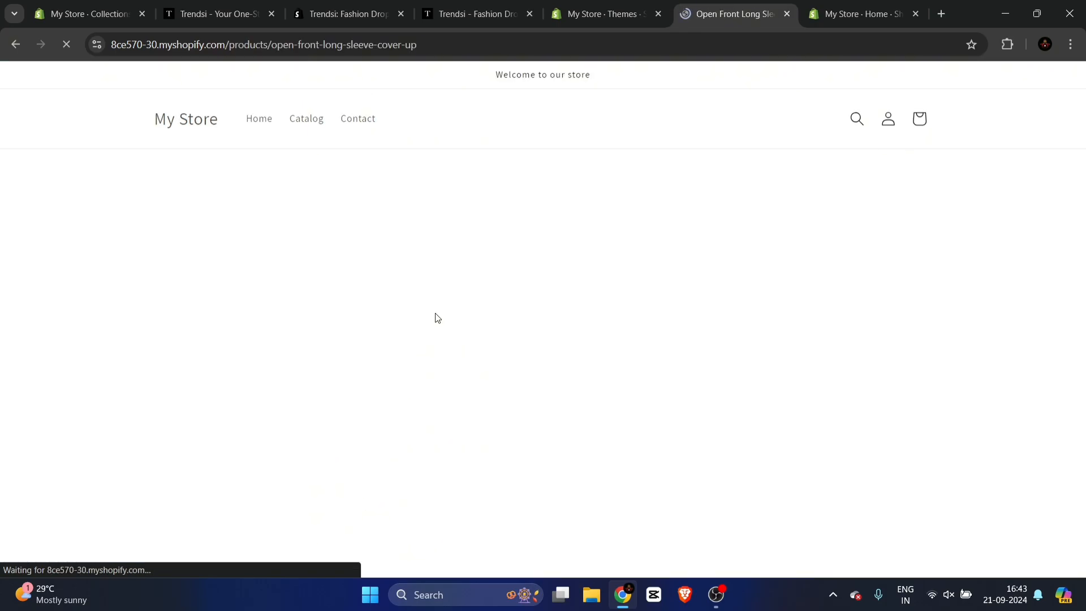
scroll(662, 318, "down", 8)
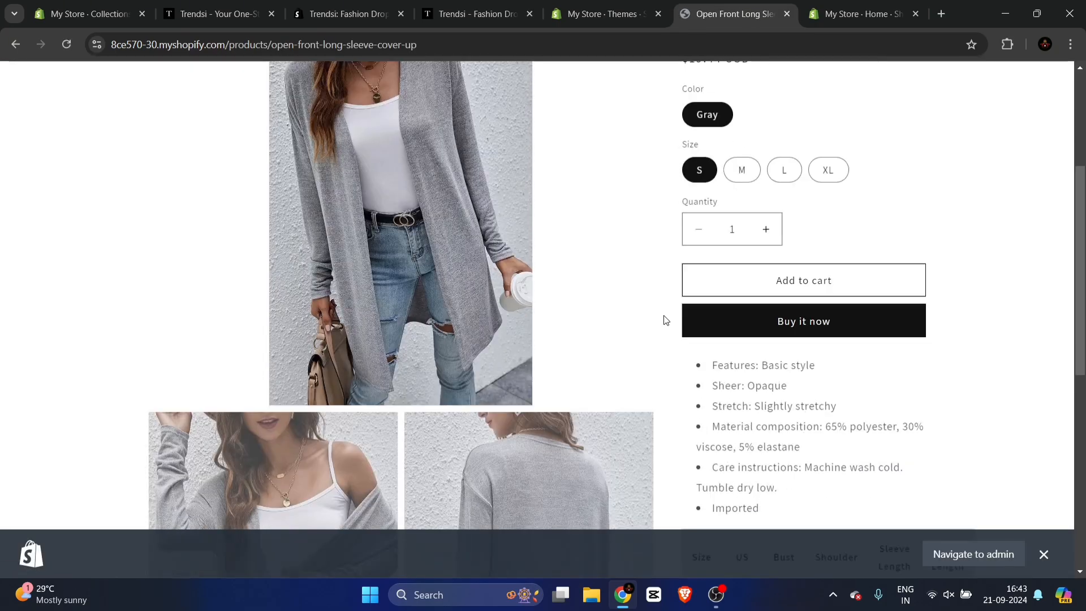
scroll(665, 324, "down", 8)
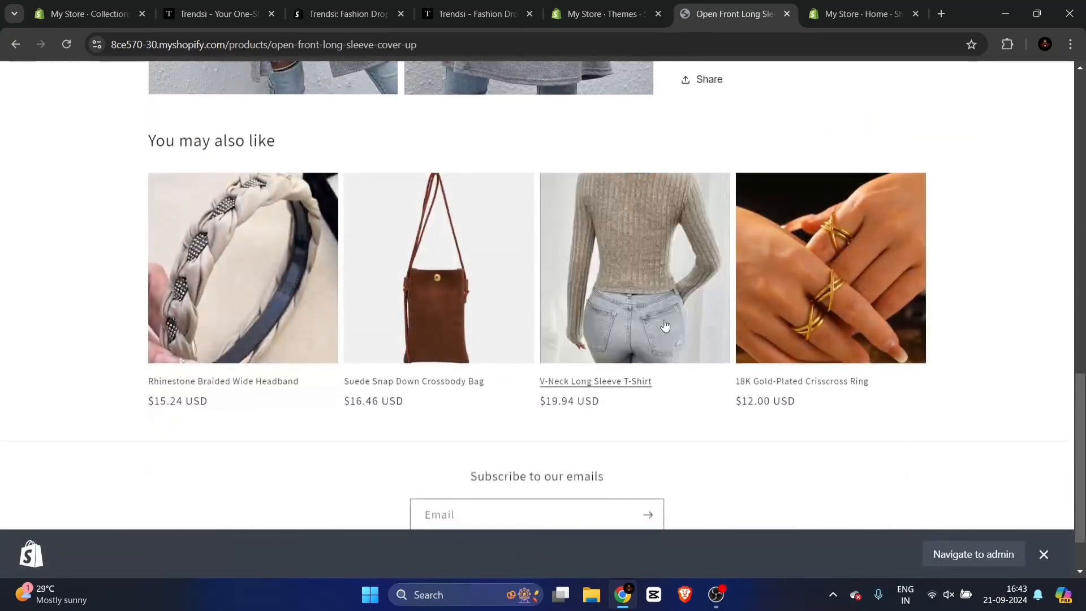
scroll(666, 325, "up", 8)
scroll(666, 325, "up", 10)
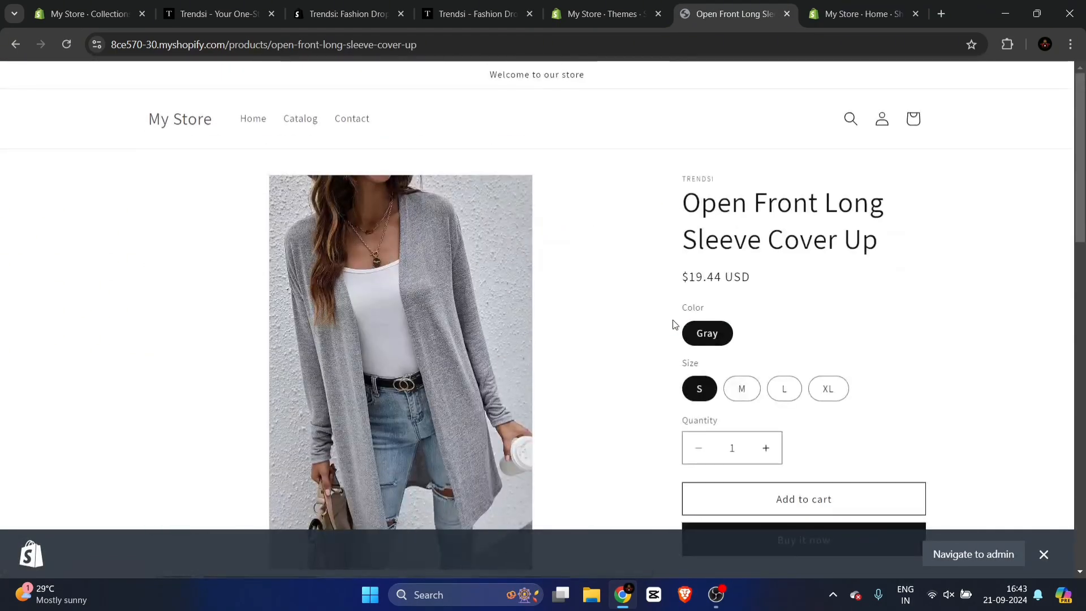